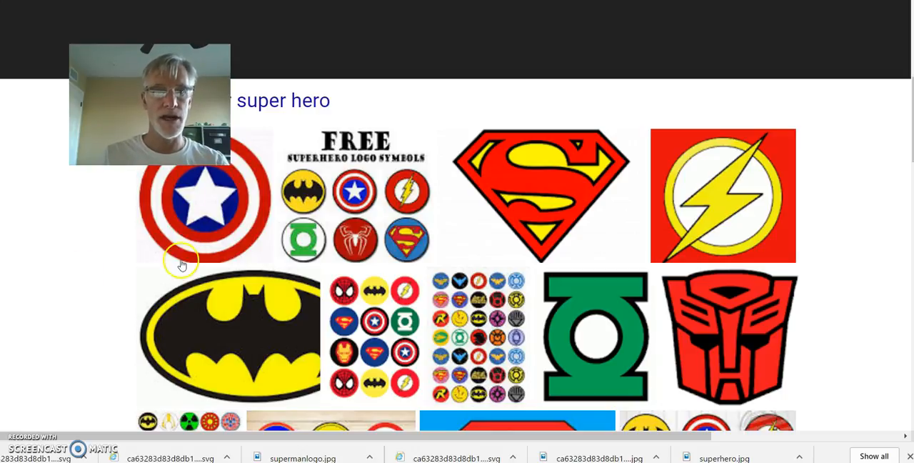
Step: Start saving the Captain America shield image and open the folder containing the car design pictures as the destination
right_click(202, 212)
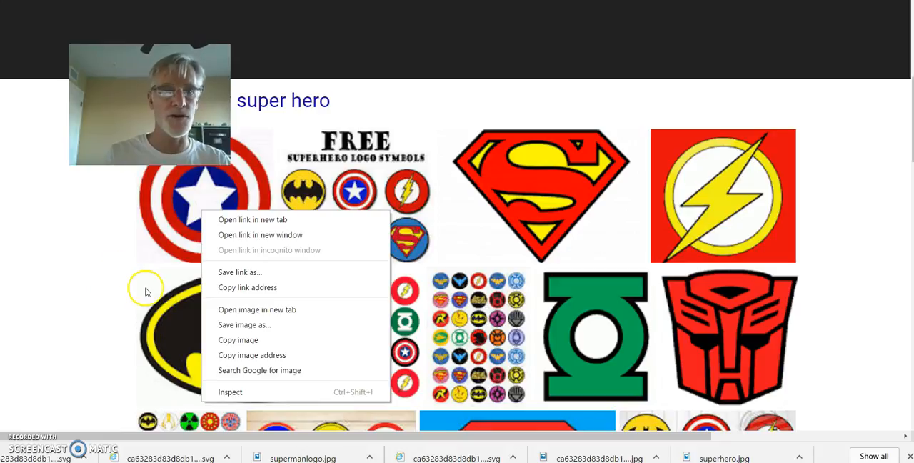
click(243, 325)
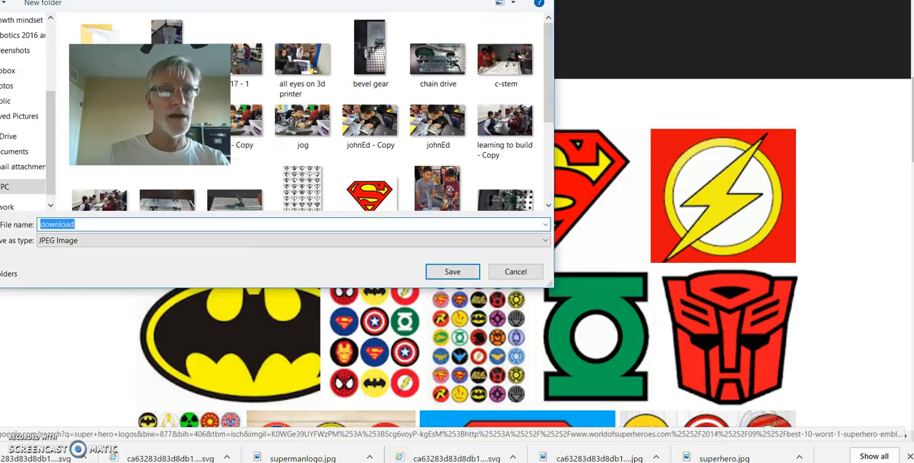
scroll(308, 114, up, 5)
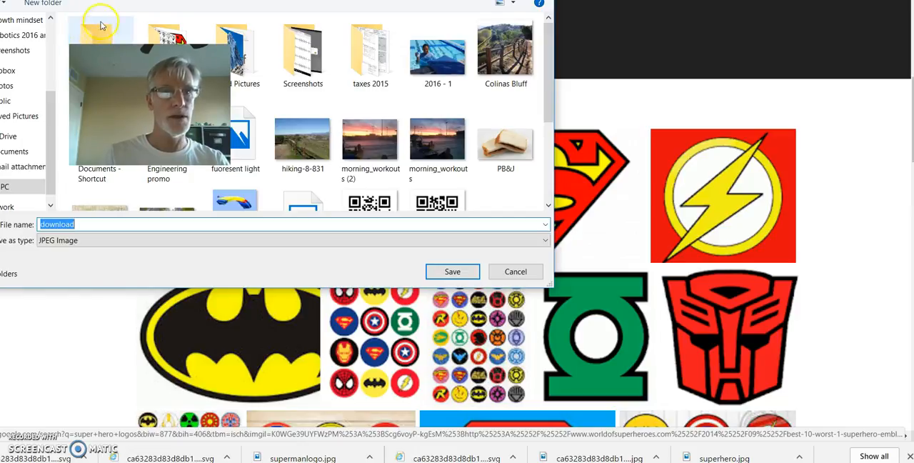
click(116, 1)
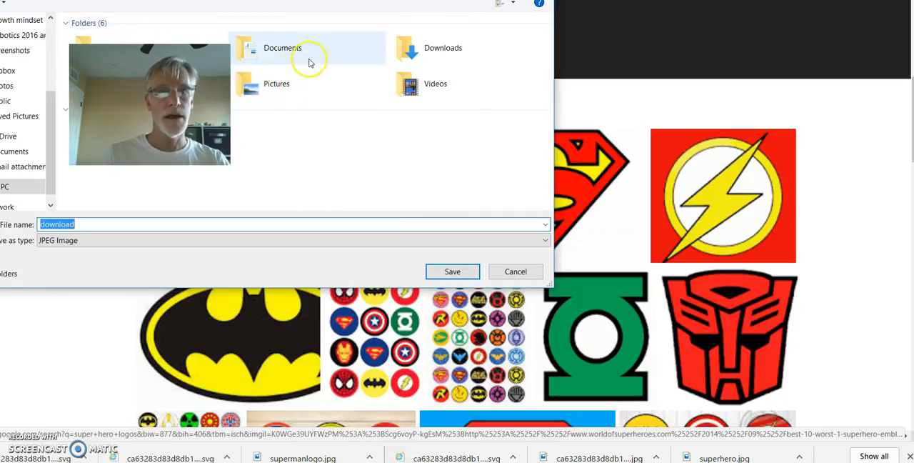
click(83, 39)
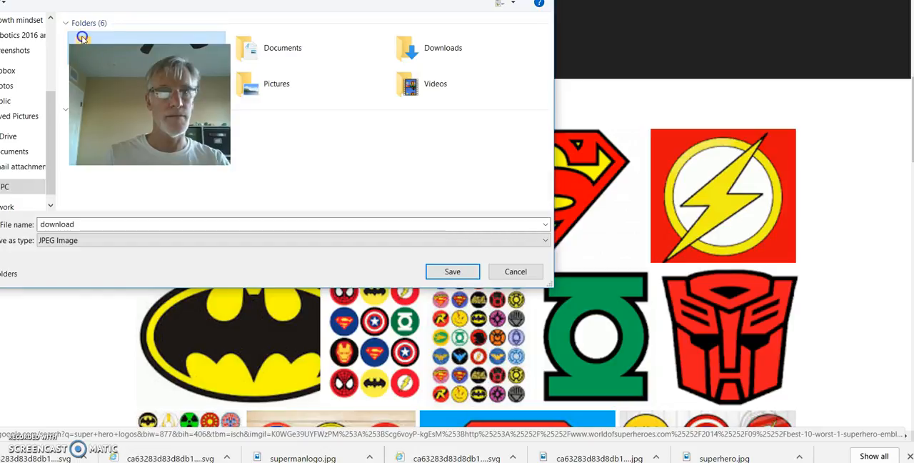
click(91, 32)
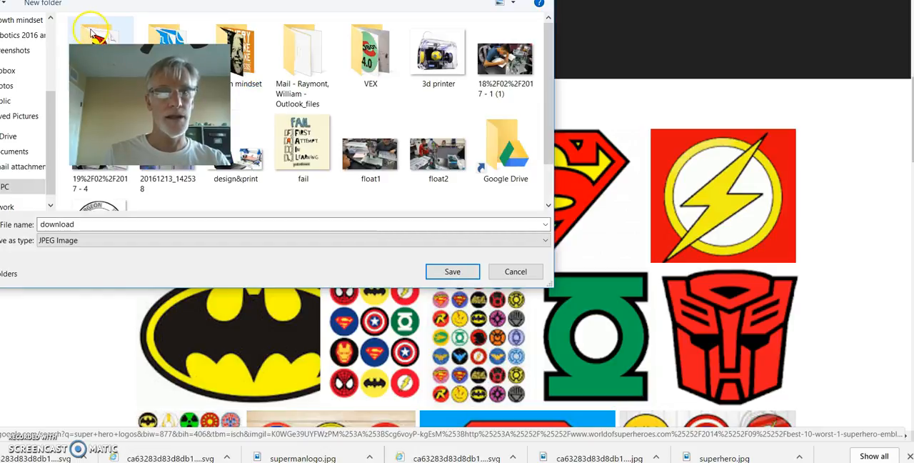
double_click(92, 33)
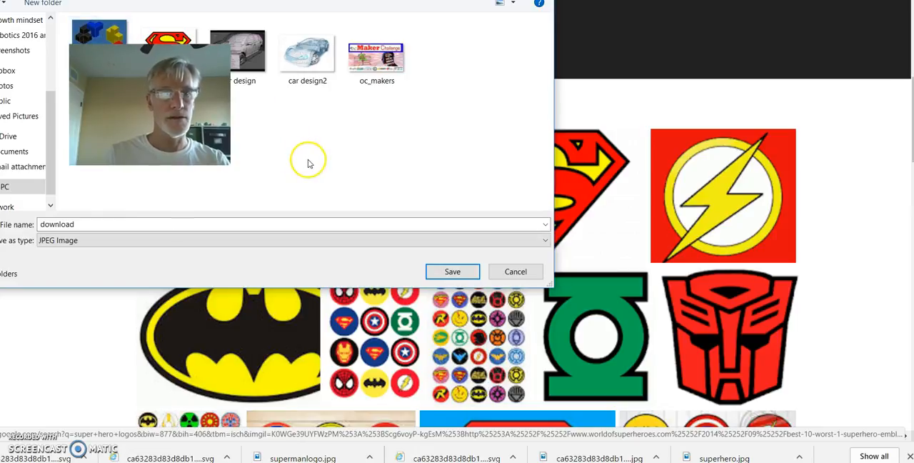
Step: Name the image captainA and save it as a JPEG image
double_click(81, 224)
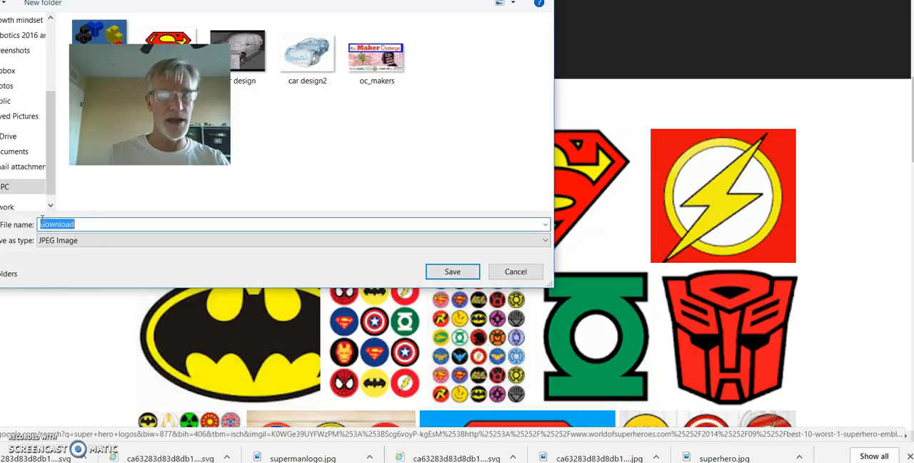
text(ca)
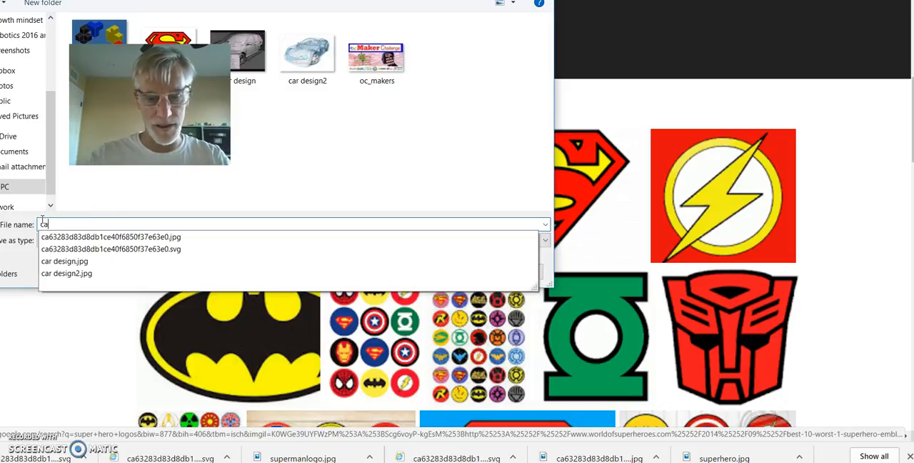
text(ptainA)
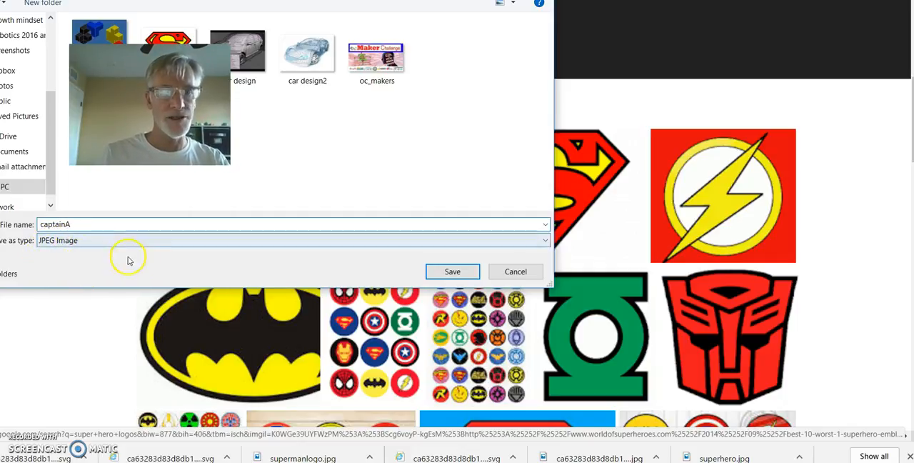
click(453, 272)
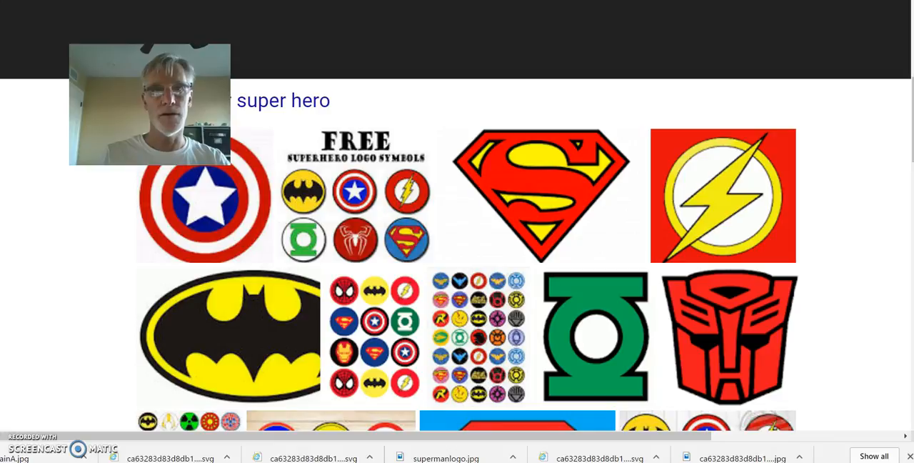
Step: Switch to the Online-Convert page and open the form for converting another file to SVG
click(375, 0)
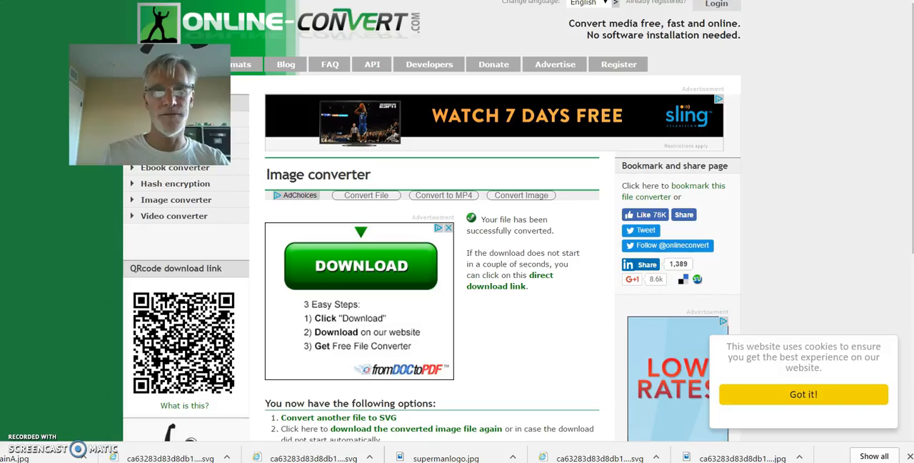
scroll(378, 93, down, 3)
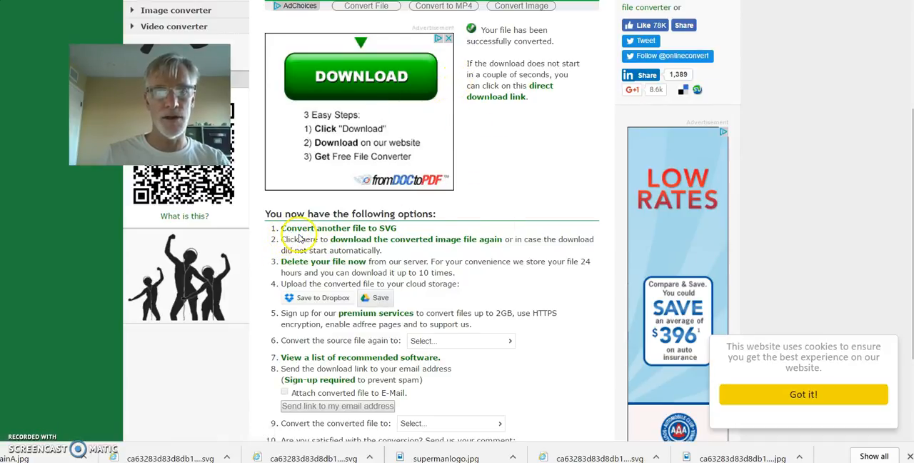
click(392, 245)
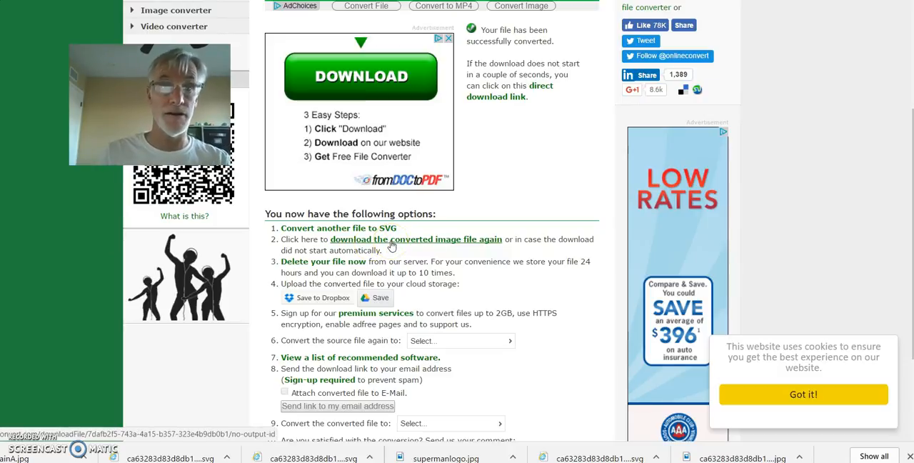
click(311, 229)
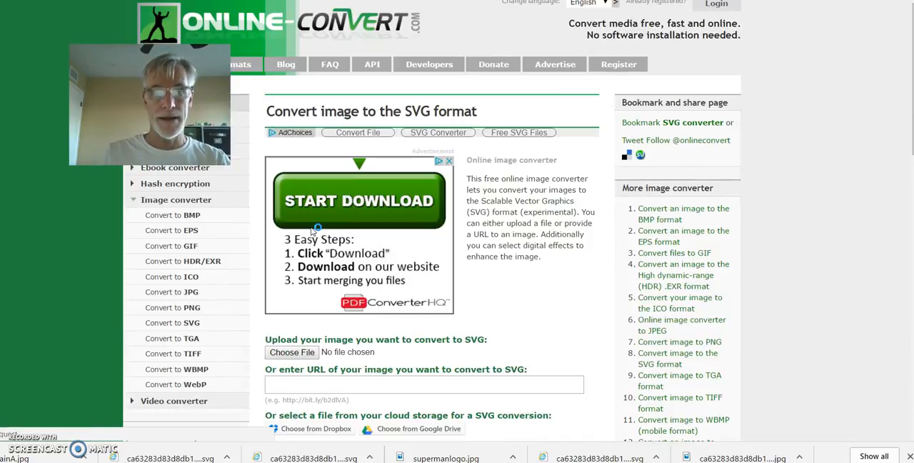
Step: Choose captainA.jpg as the image to upload for SVG conversion
scroll(312, 230, down, 3)
click(298, 230)
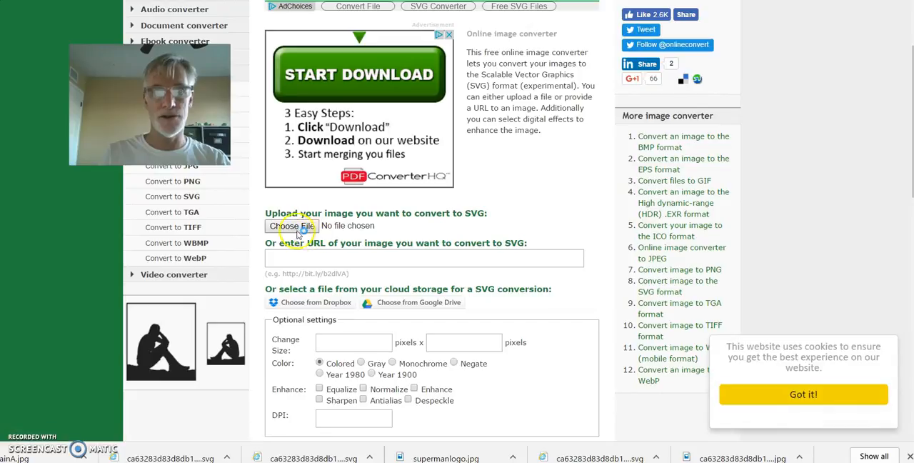
click(292, 227)
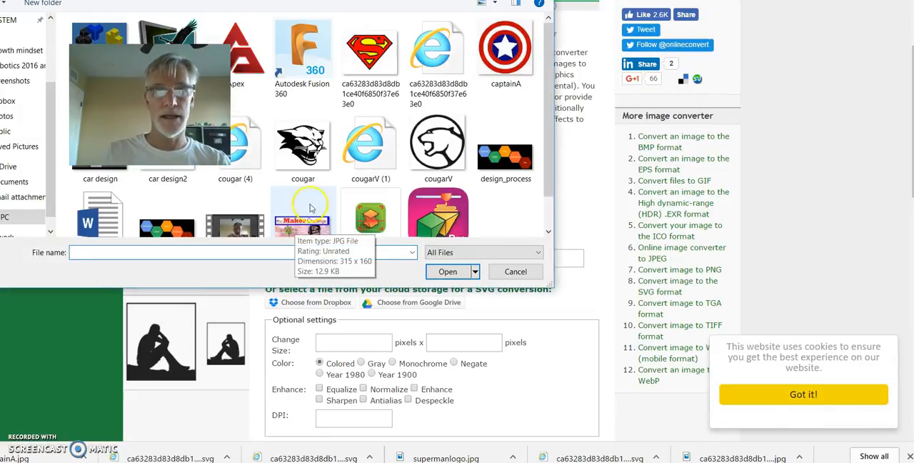
click(505, 48)
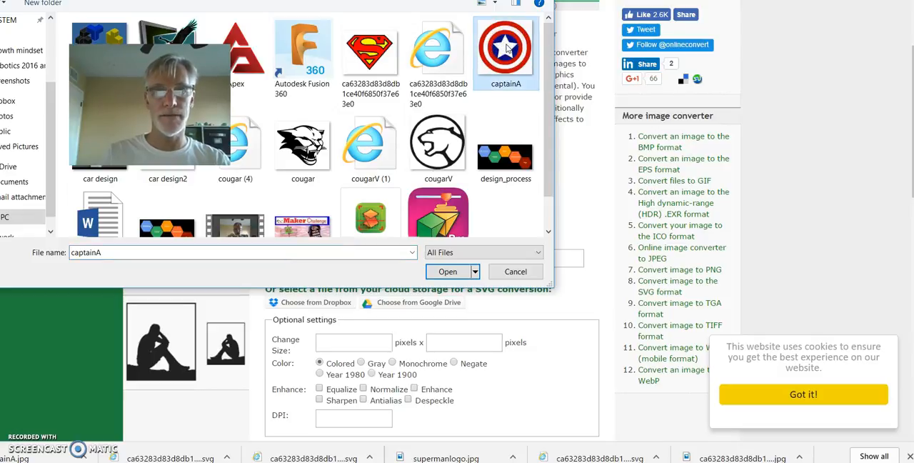
click(445, 275)
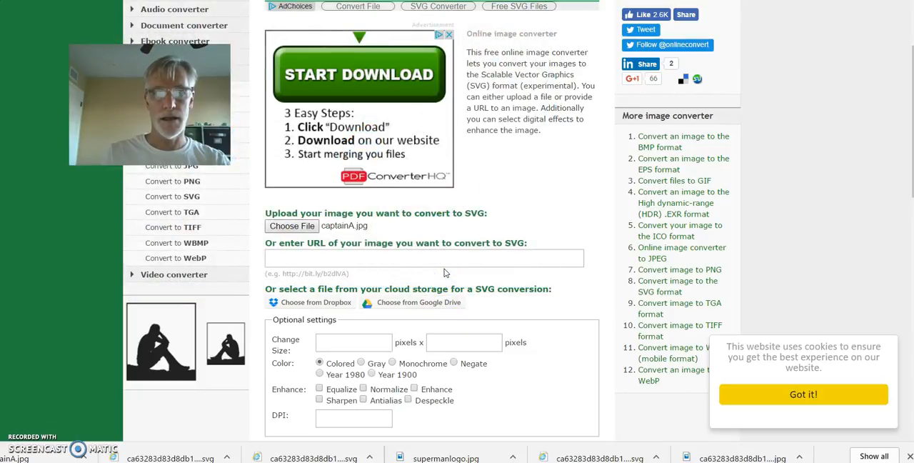
click(336, 230)
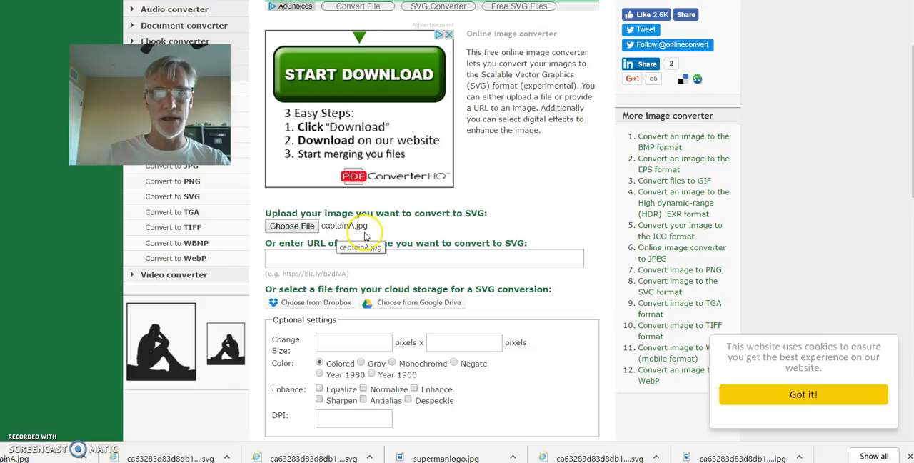
Step: Convert captainA.jpg to SVG with the optional settings left at their defaults
scroll(369, 243, down, 1)
scroll(370, 243, down, 3)
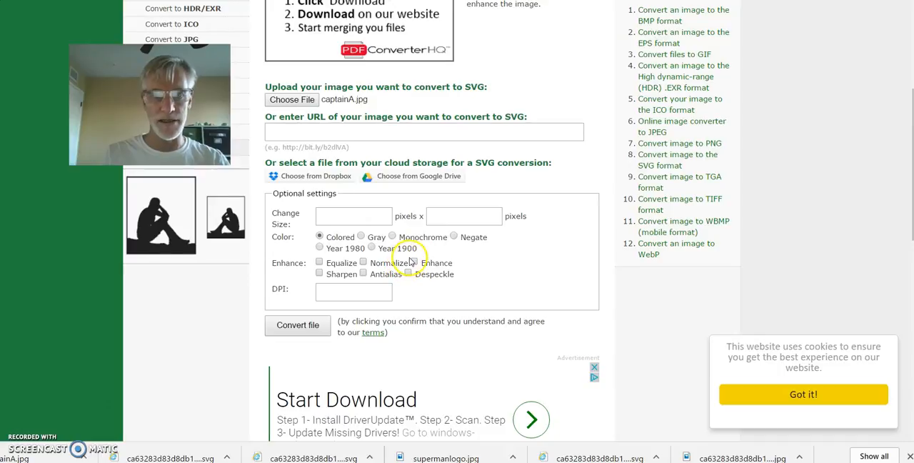
scroll(410, 259, down, 2)
scroll(414, 260, down, 2)
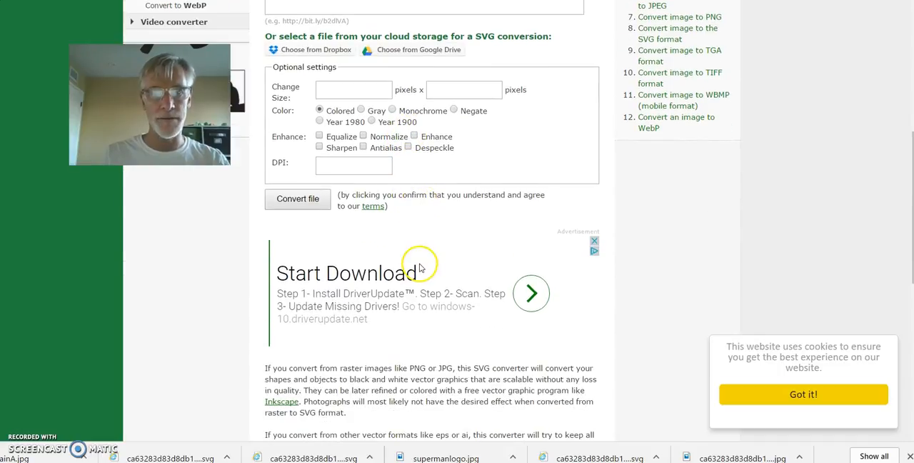
click(293, 199)
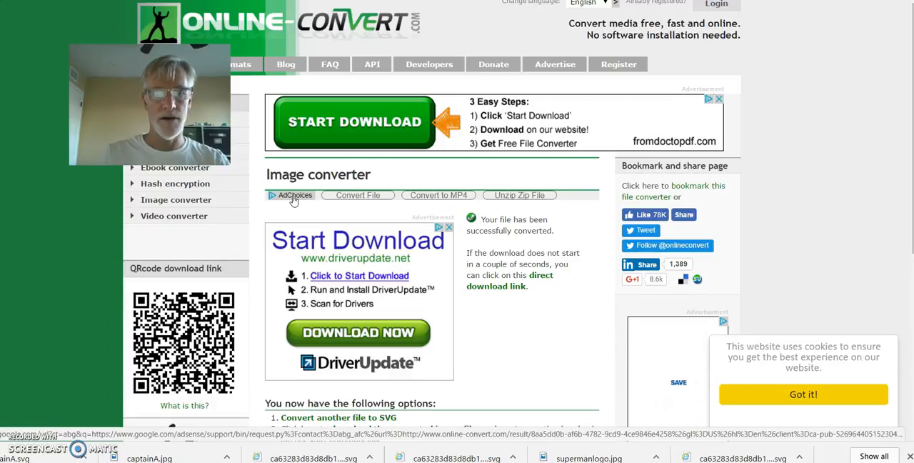
scroll(293, 208, down, 1)
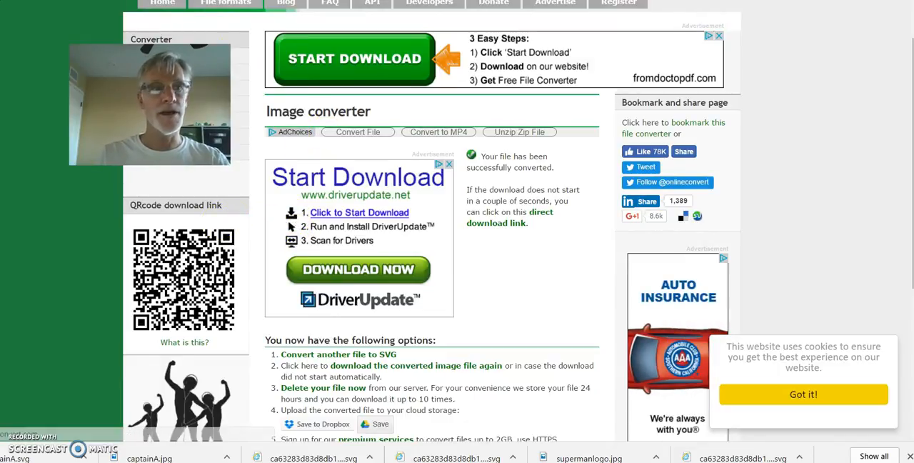
Step: Switch to the Tinkercad design, open the file chooser for shape import, and look through the current folder for the converted SVG
key(ctrl+shift+Tab)
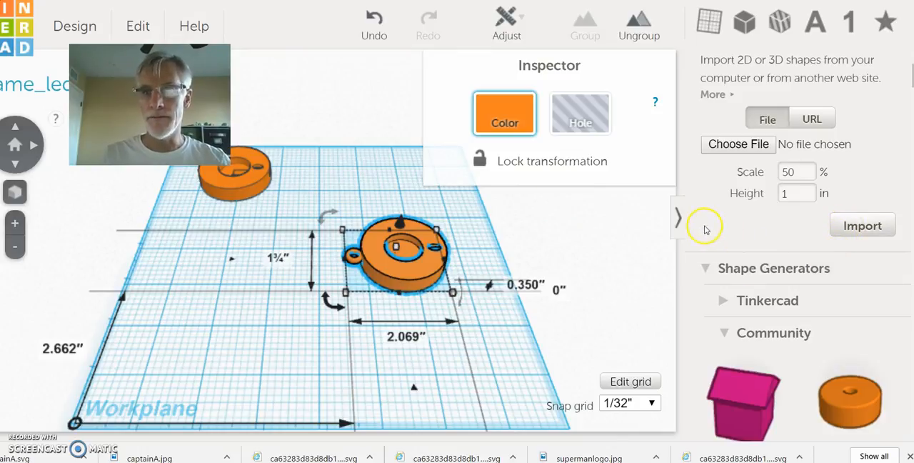
click(729, 146)
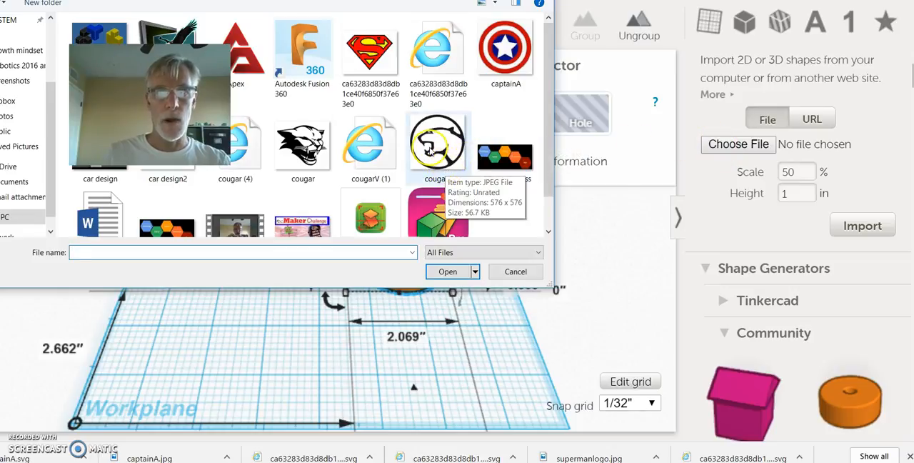
scroll(432, 154, down, 1)
scroll(431, 151, up, 1)
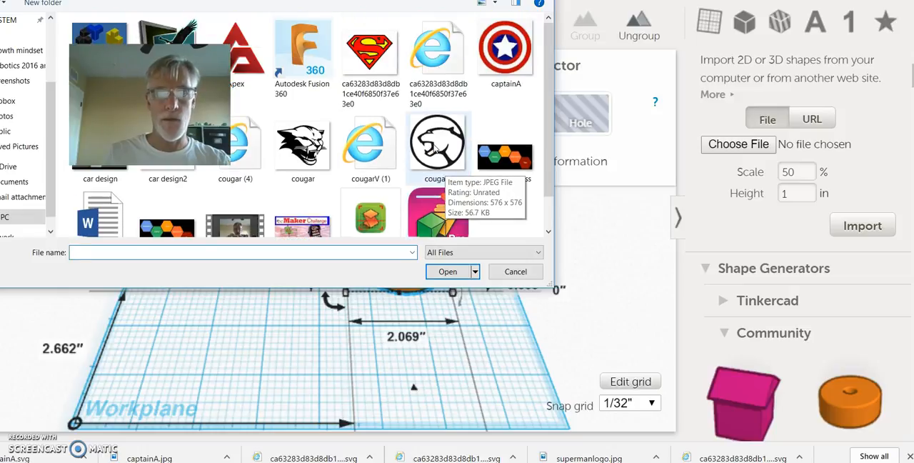
click(439, 127)
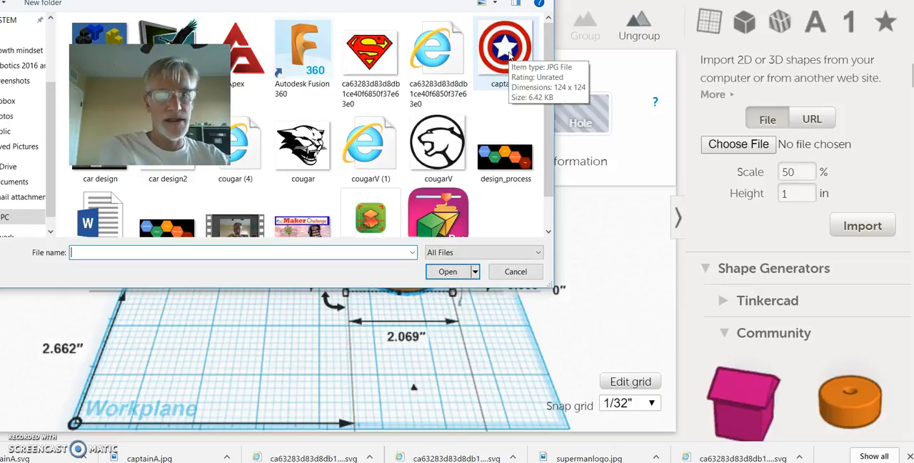
click(508, 95)
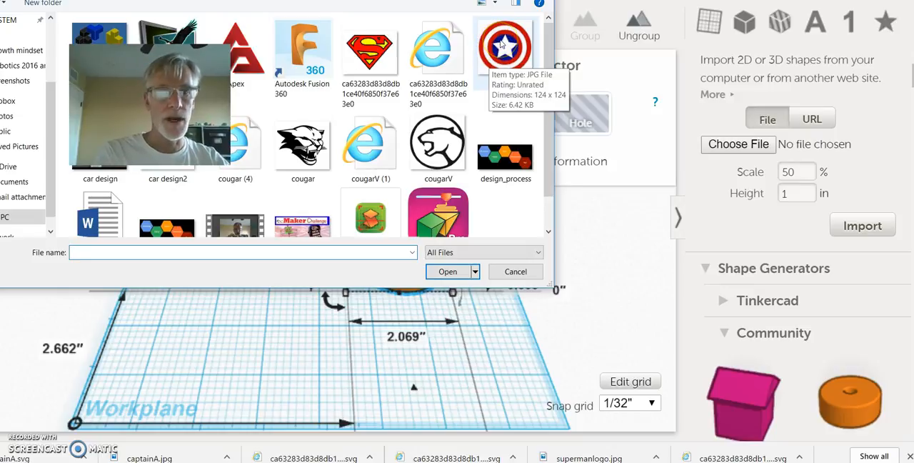
click(498, 86)
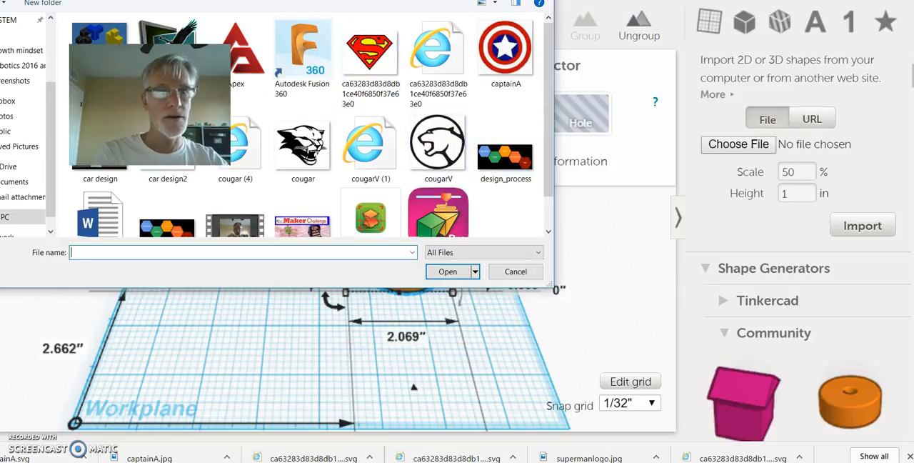
Step: Open the Downloads folder in the file chooser and look through its files for the converted captainA SVG
click(120, 1)
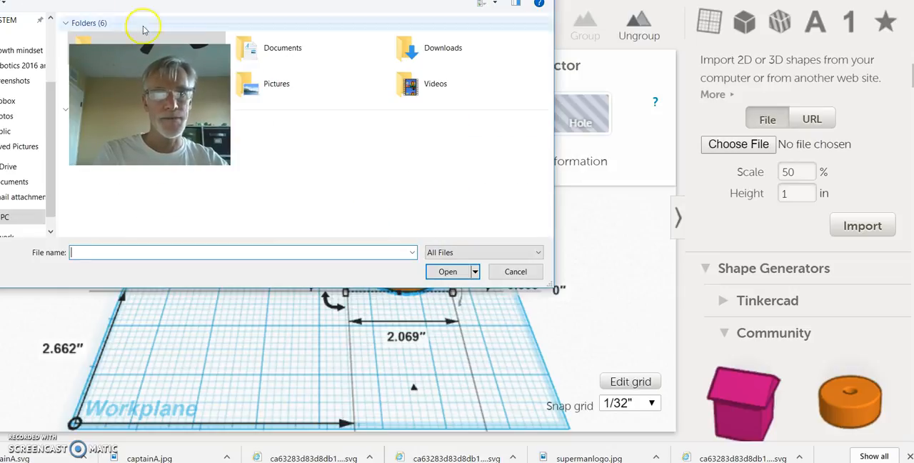
click(406, 48)
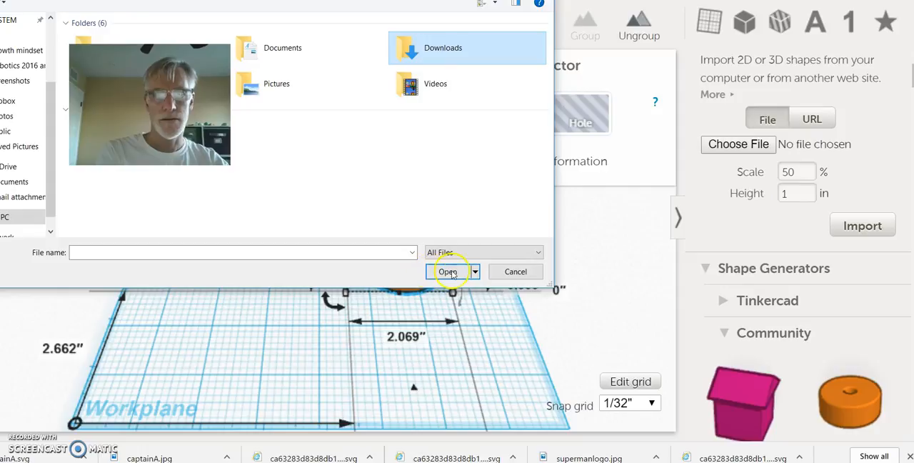
double_click(435, 43)
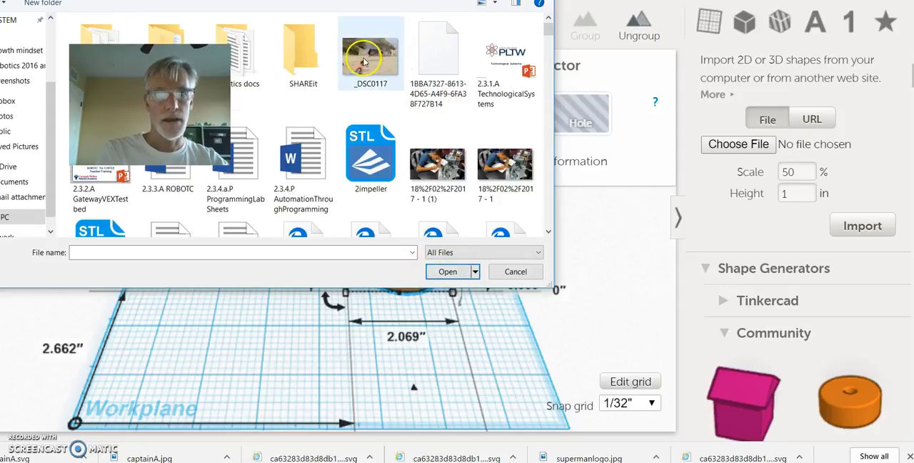
click(186, 41)
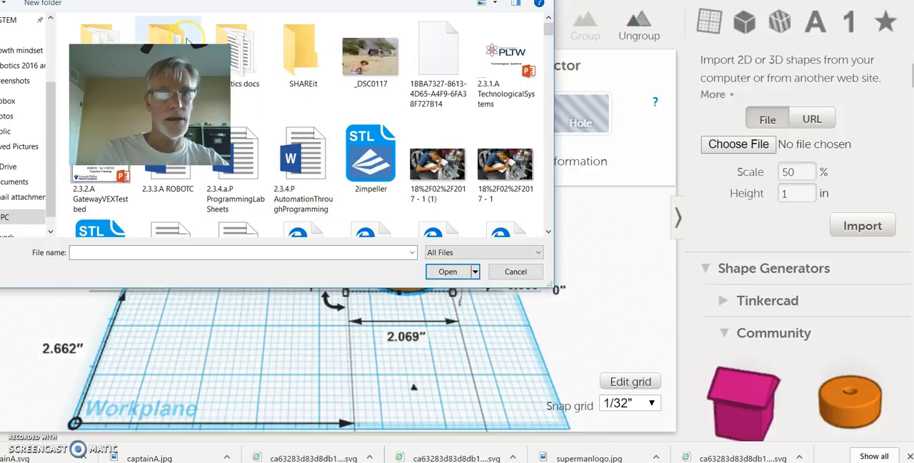
scroll(188, 41, down, 10)
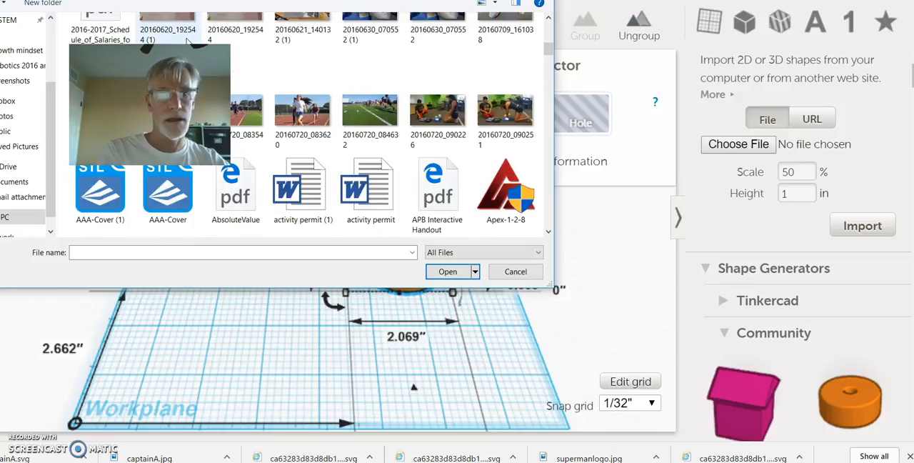
scroll(187, 41, down, 3)
scroll(190, 39, down, 8)
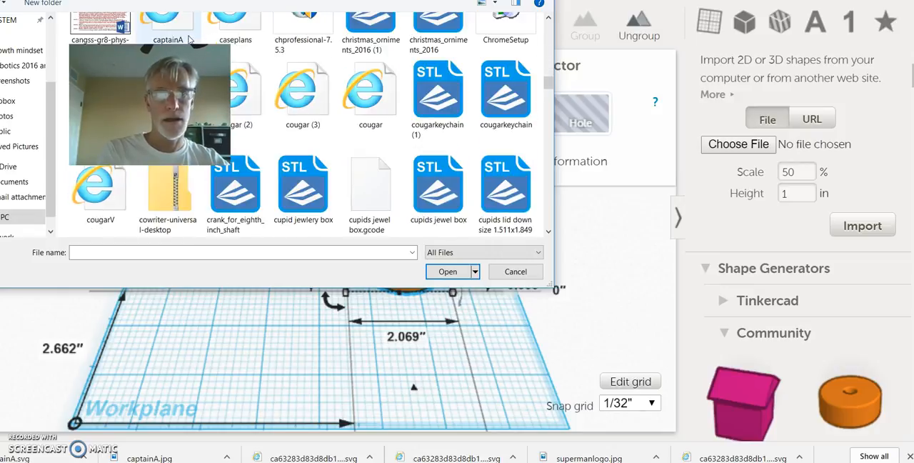
scroll(189, 40, up, 7)
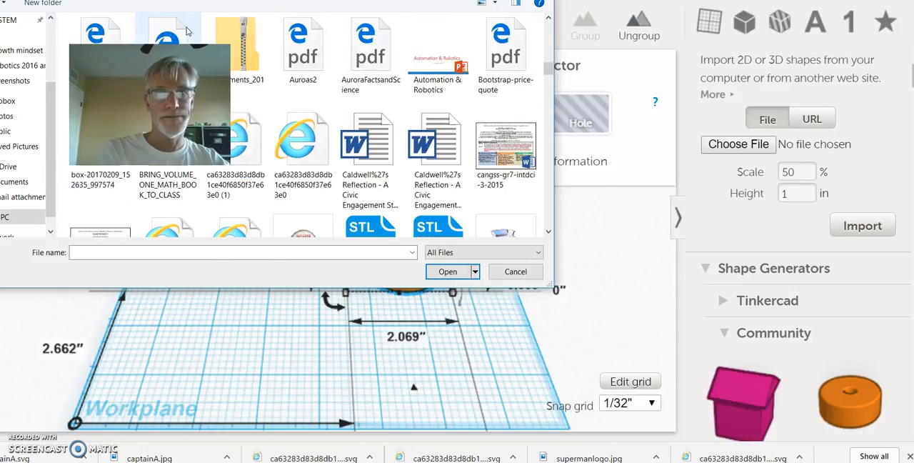
scroll(188, 31, up, 3)
Step: Search the Downloads folder for "capta" and choose captainA.svg as the file to import
click(480, 0)
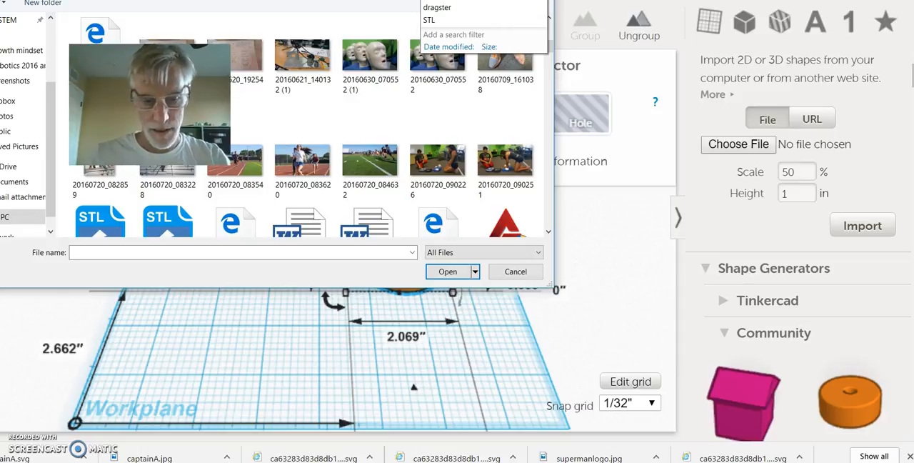
text(capt)
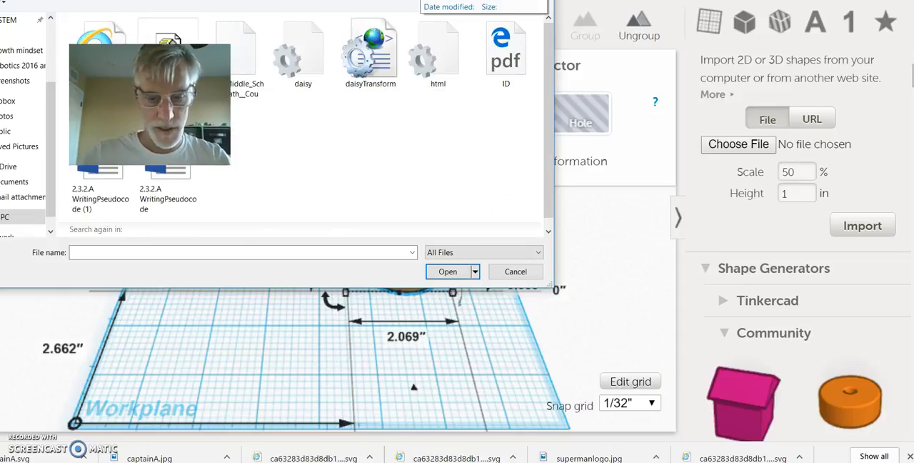
text(a)
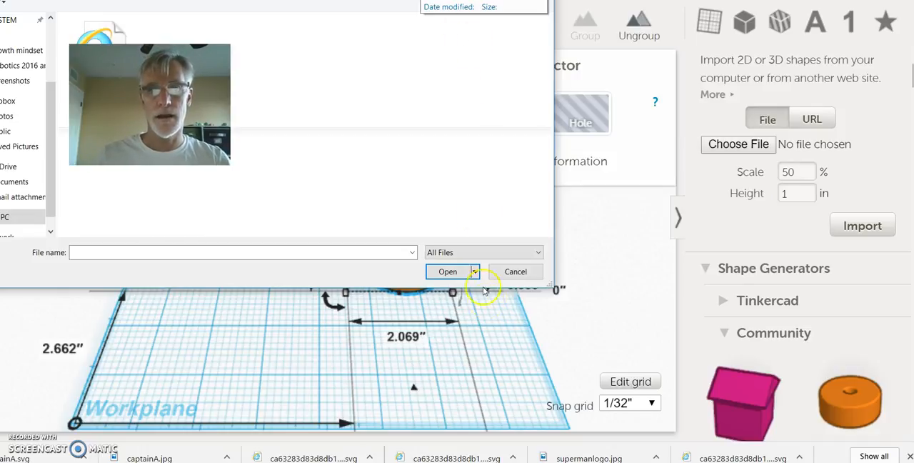
click(443, 273)
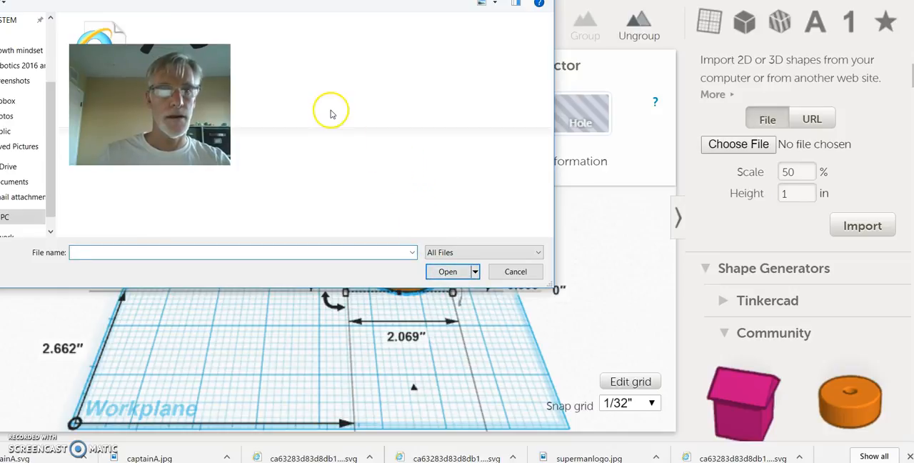
click(91, 29)
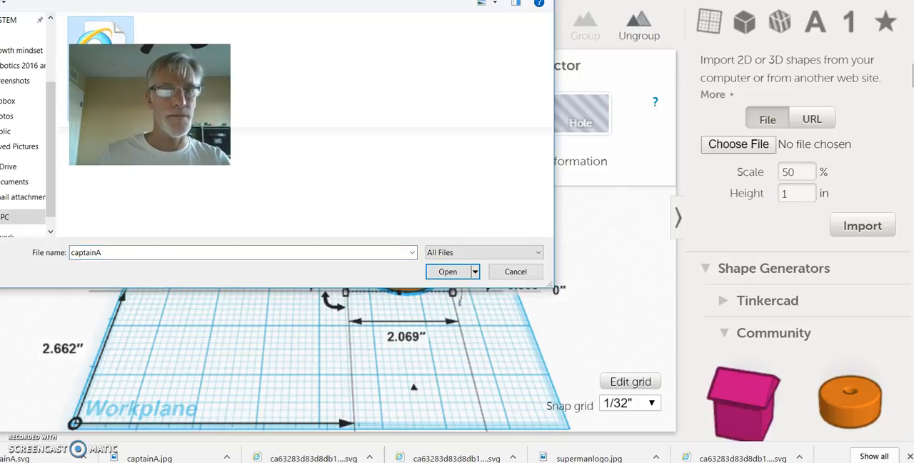
click(435, 272)
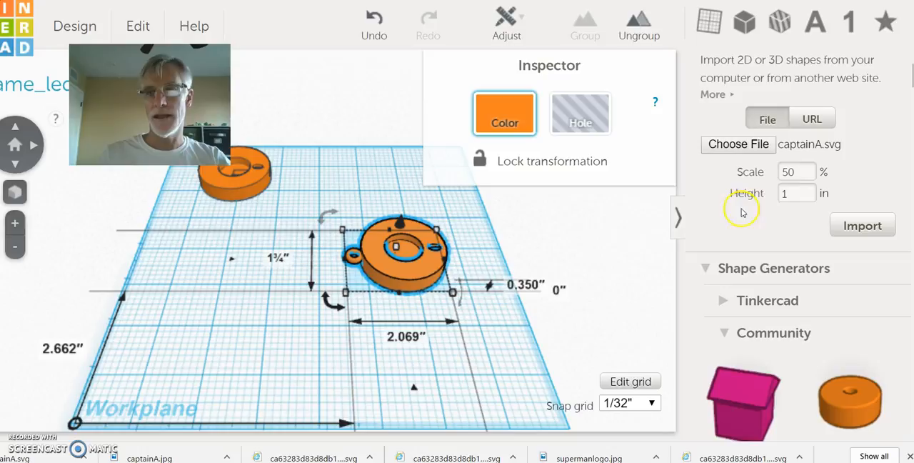
Step: Import captainA.svg at 40% scale with a height of .5 in
click(797, 173)
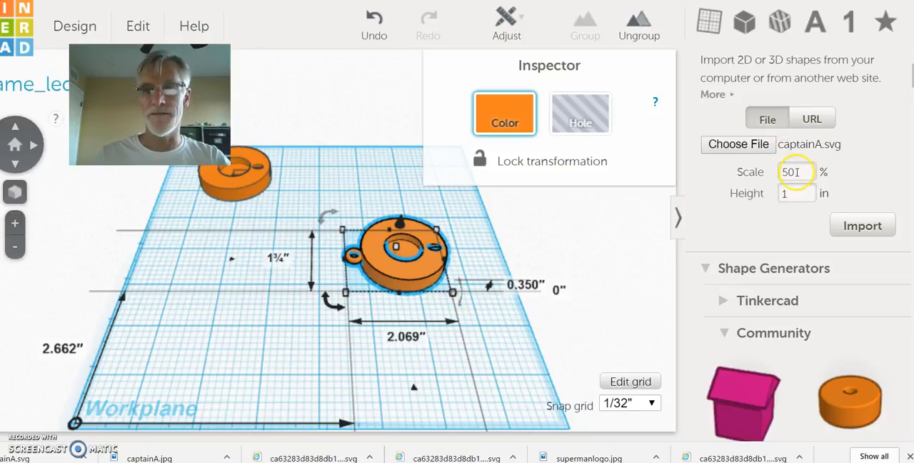
drag(800, 172, 765, 175)
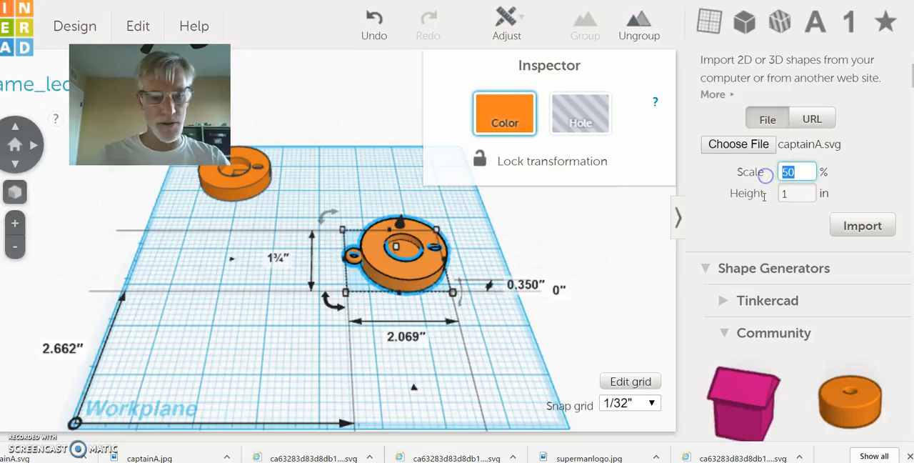
text(40)
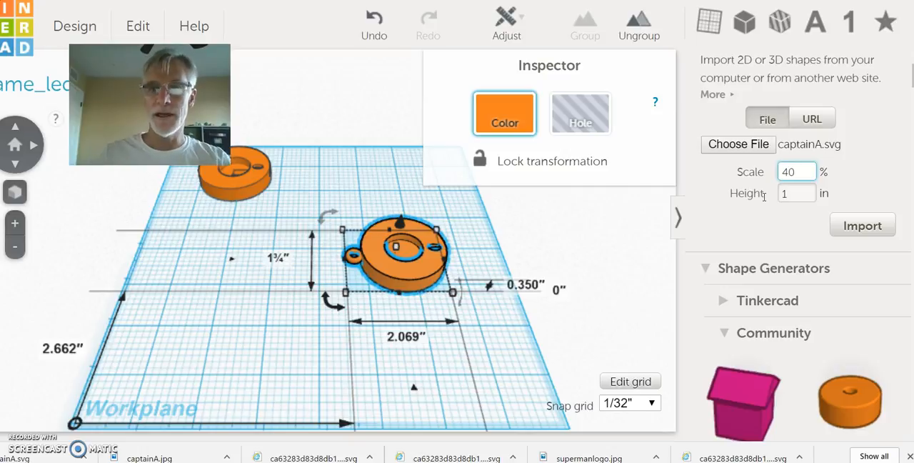
click(786, 170)
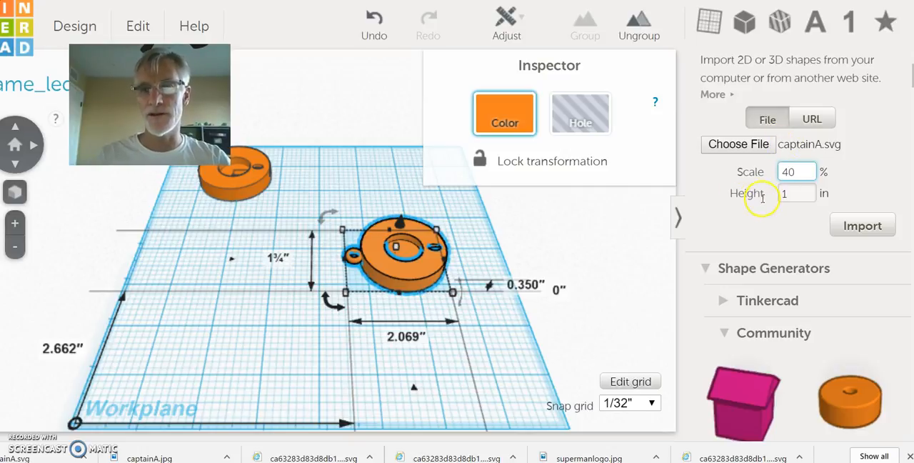
double_click(796, 194)
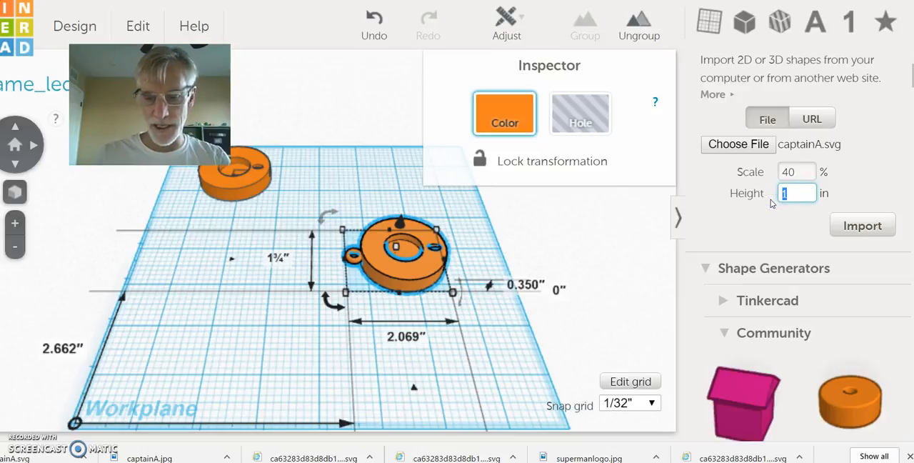
text(.5)
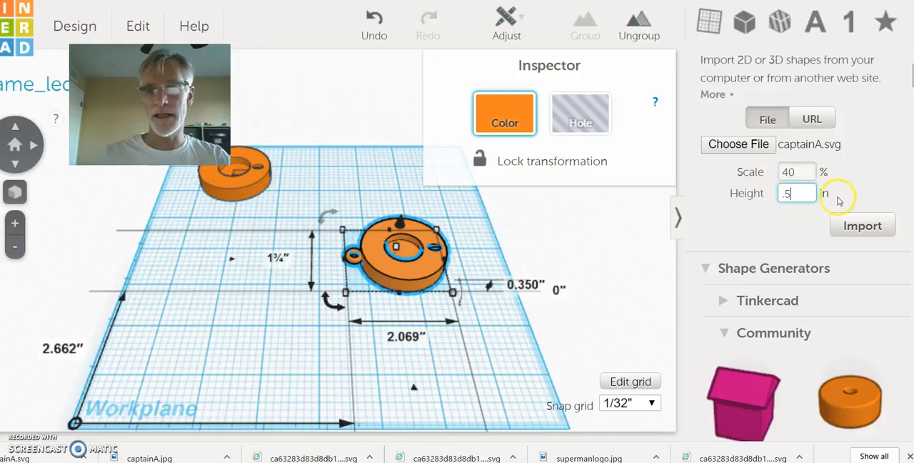
click(870, 228)
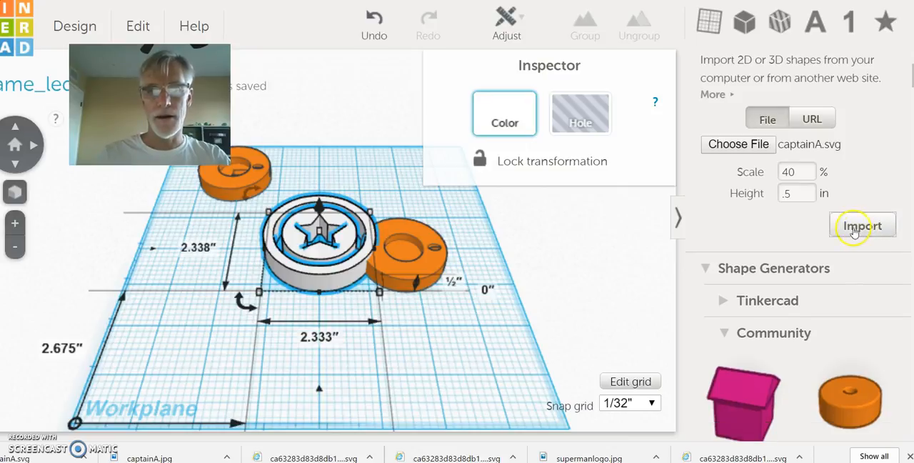
Step: Move the imported shield toward the front of the workplane, clear of the orange keychain
drag(279, 263, 257, 319)
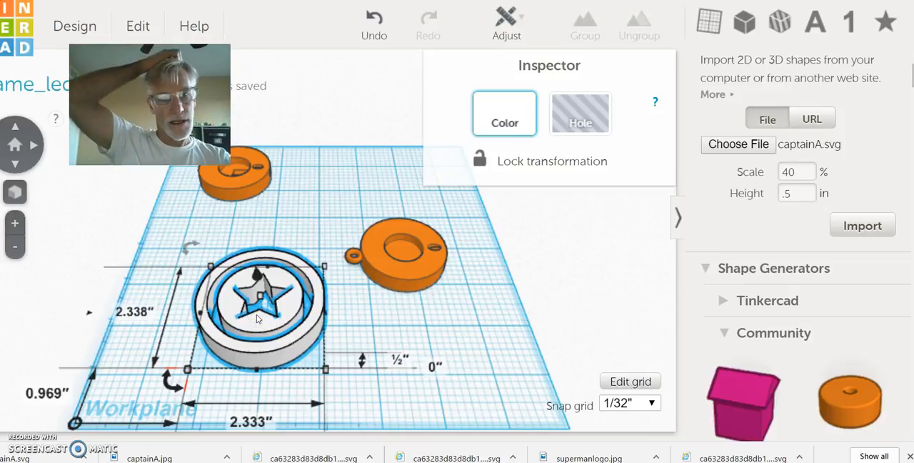
click(237, 333)
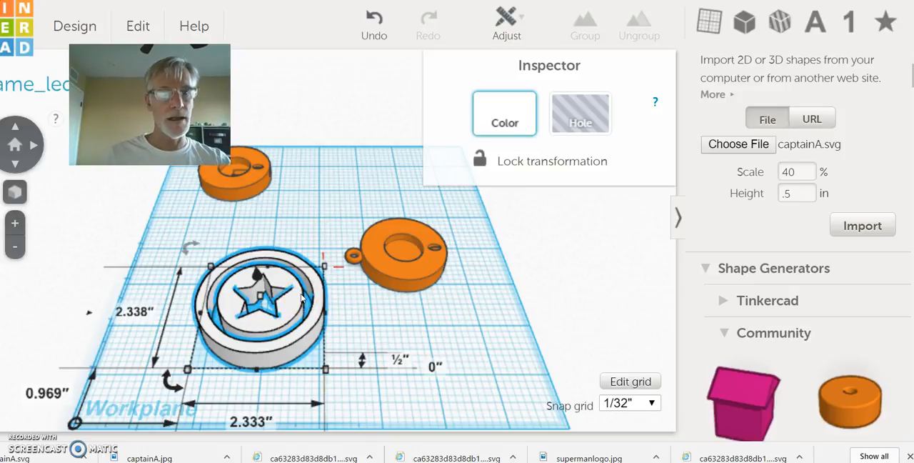
Step: Try shrinking the shield freely from its front corner to about 1.66 by 1.84 in, and undo the resize
click(325, 369)
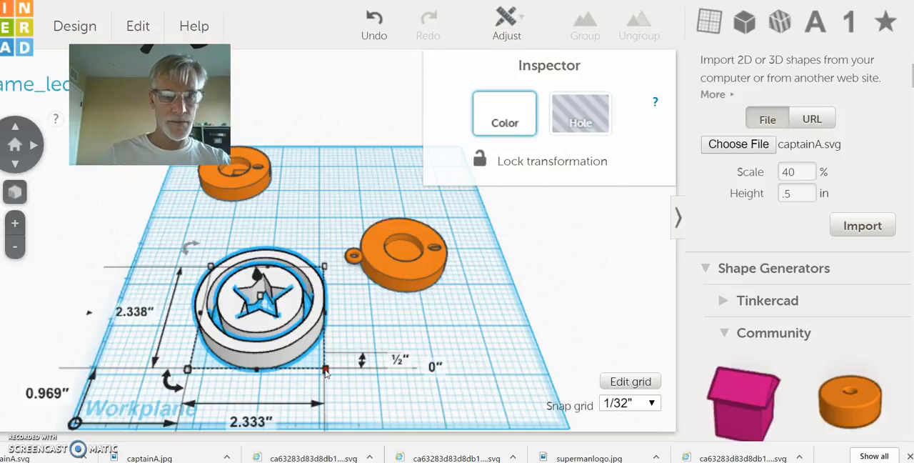
drag(326, 372, 325, 372)
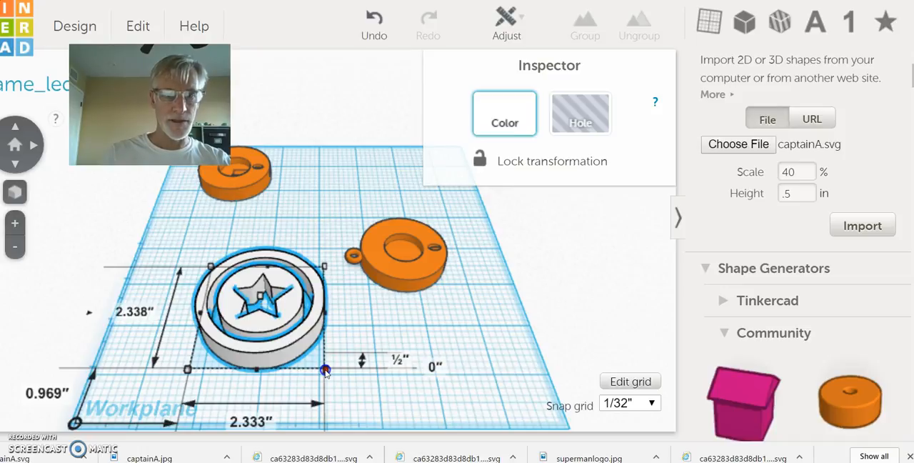
drag(325, 372, 285, 346)
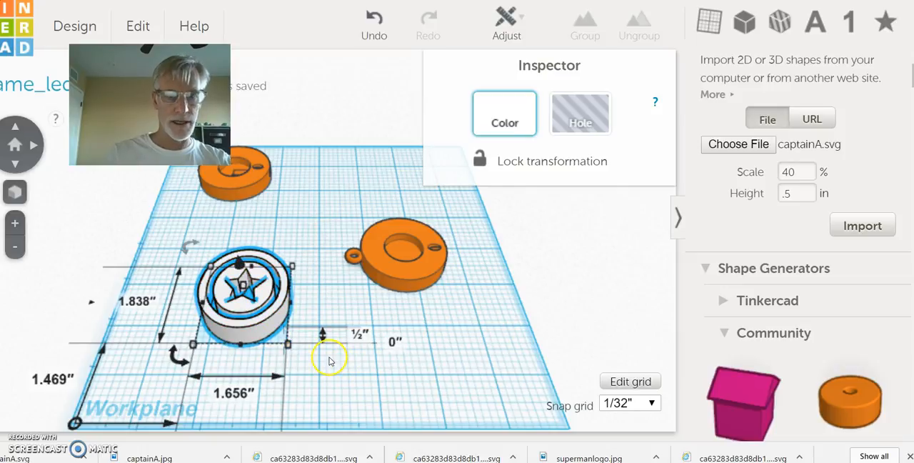
click(372, 21)
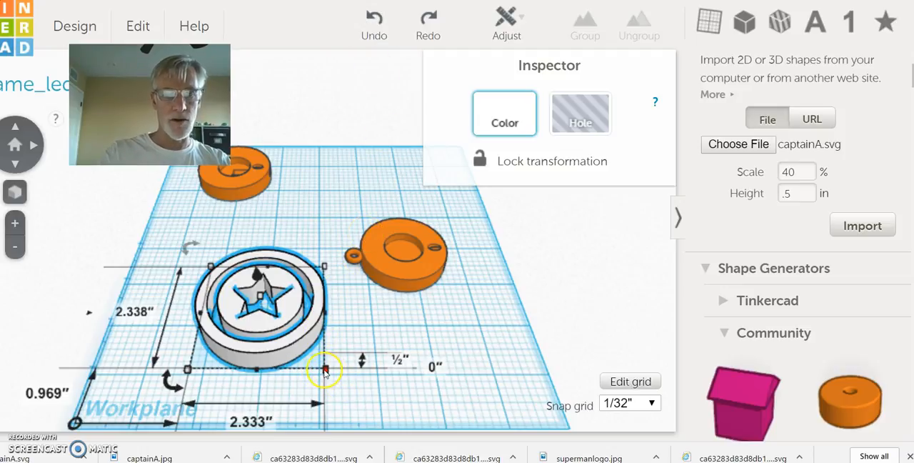
Step: Scale the shield down proportionally from its front corner to about 1.80 by 1.81 in
drag(326, 370, 284, 345)
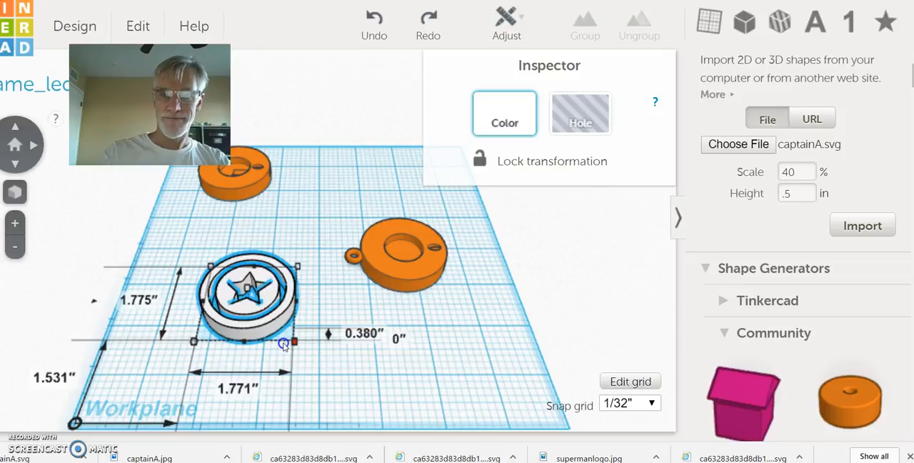
drag(284, 345, 283, 345)
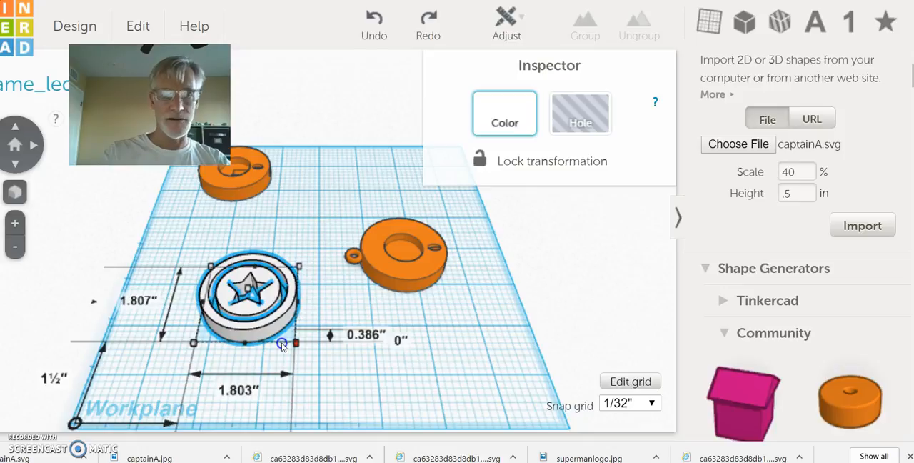
drag(282, 346, 282, 345)
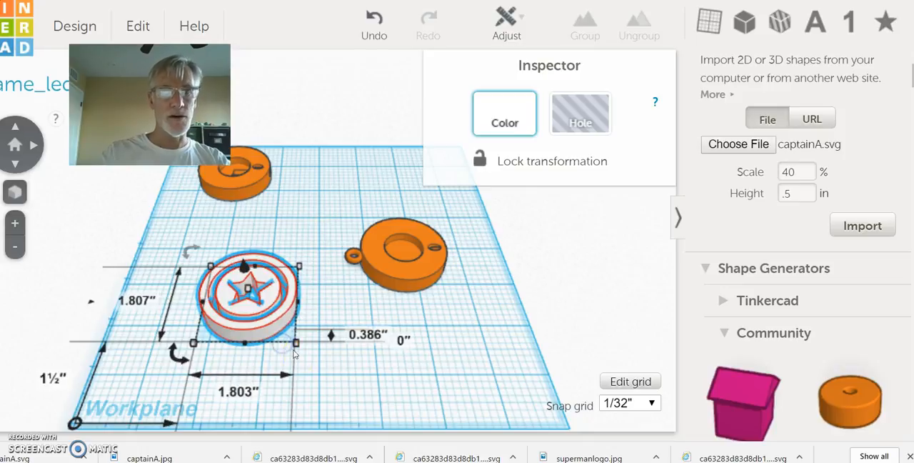
Step: Set both the shield's length and width to 1.75 in and deselect it
click(139, 301)
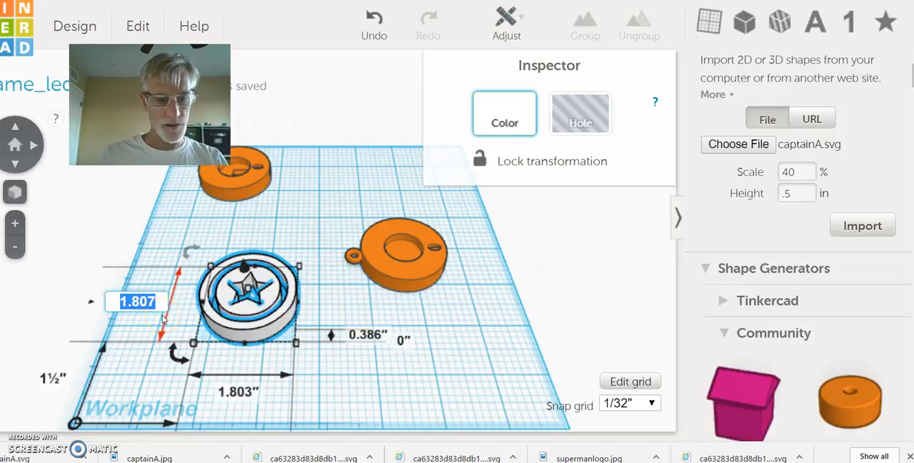
text(1.)
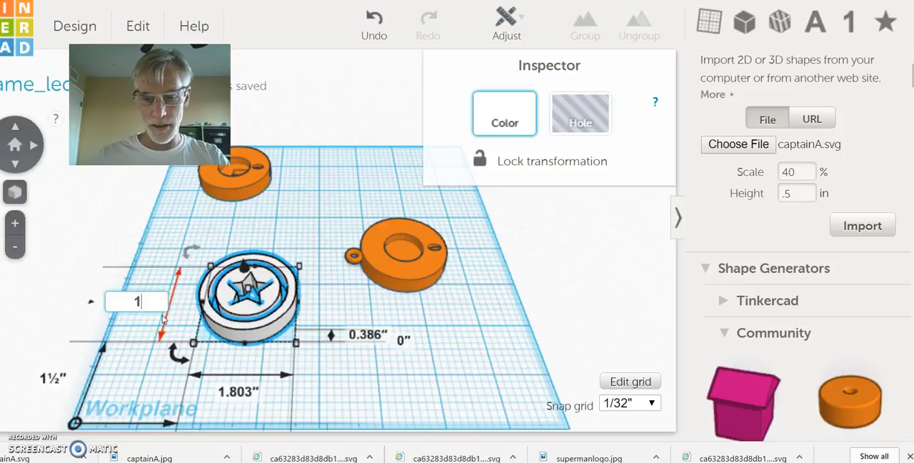
text(75)
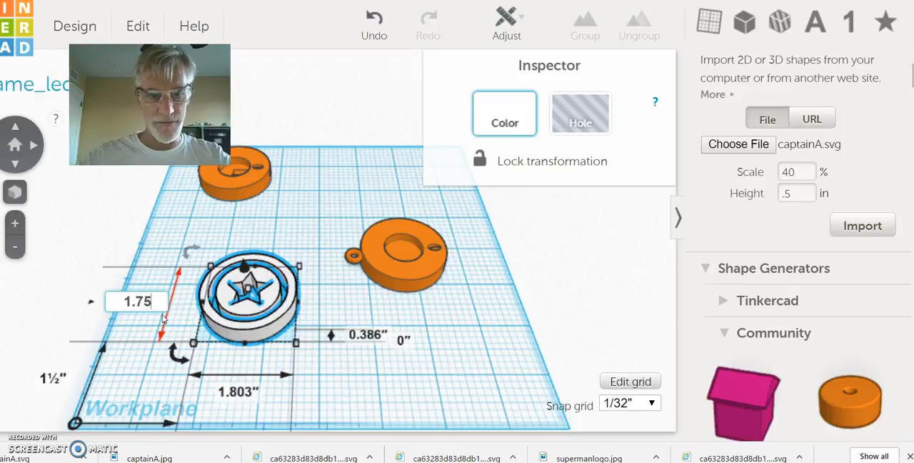
click(238, 392)
text(1)
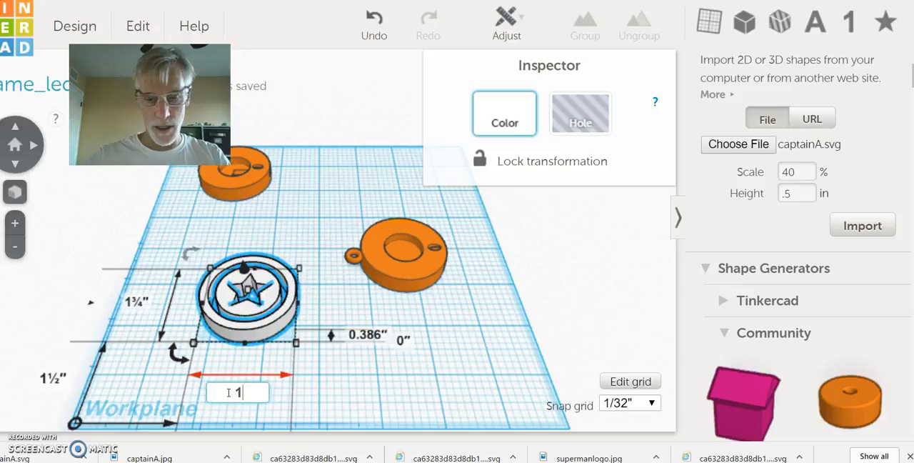
text(.75)
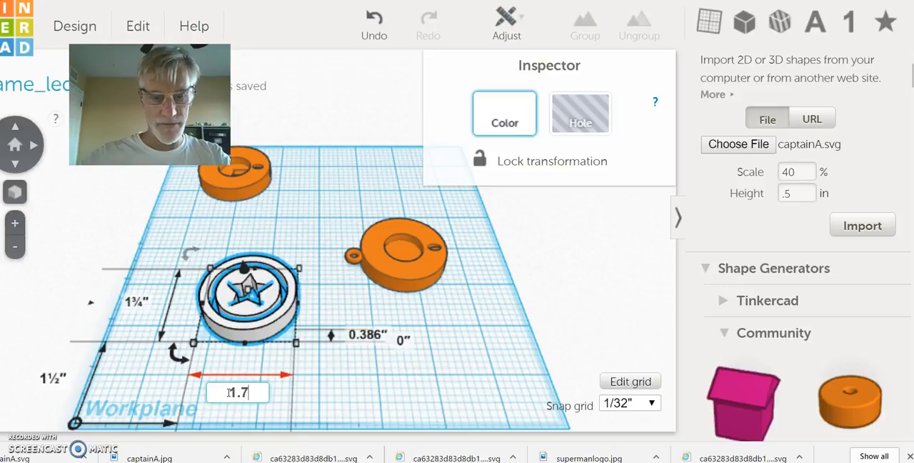
click(355, 389)
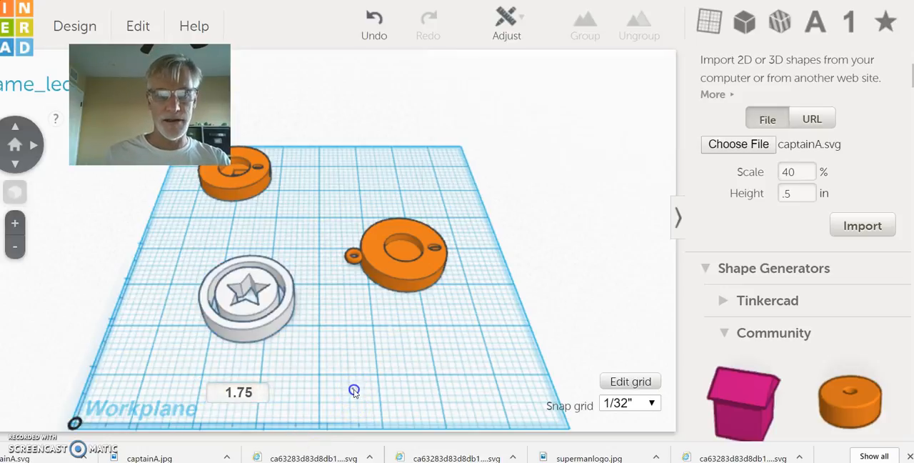
Step: Set the shield's height to 0.1 in
click(254, 292)
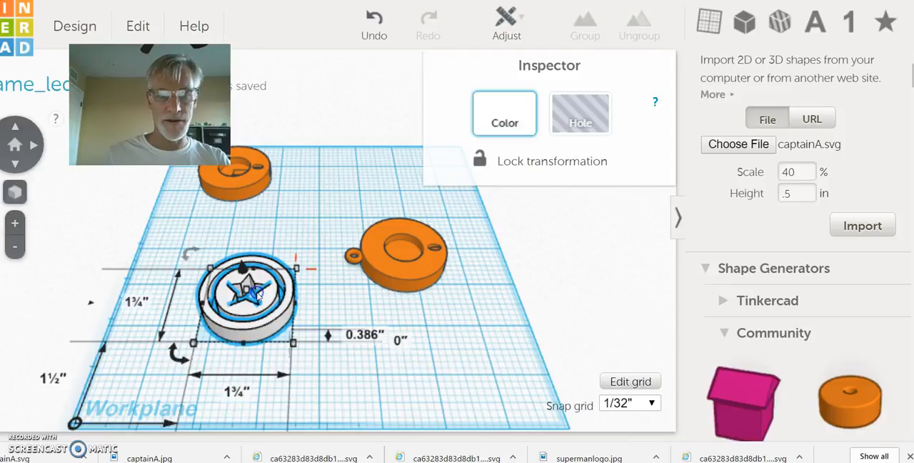
click(360, 336)
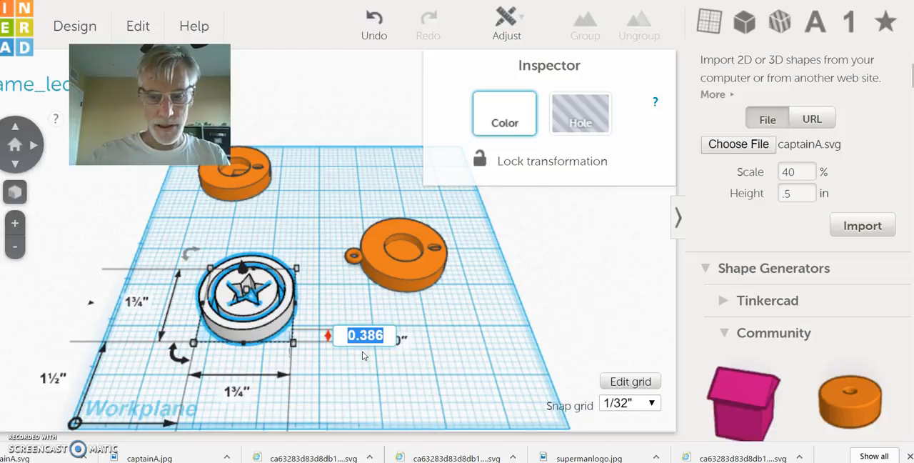
text(0.1)
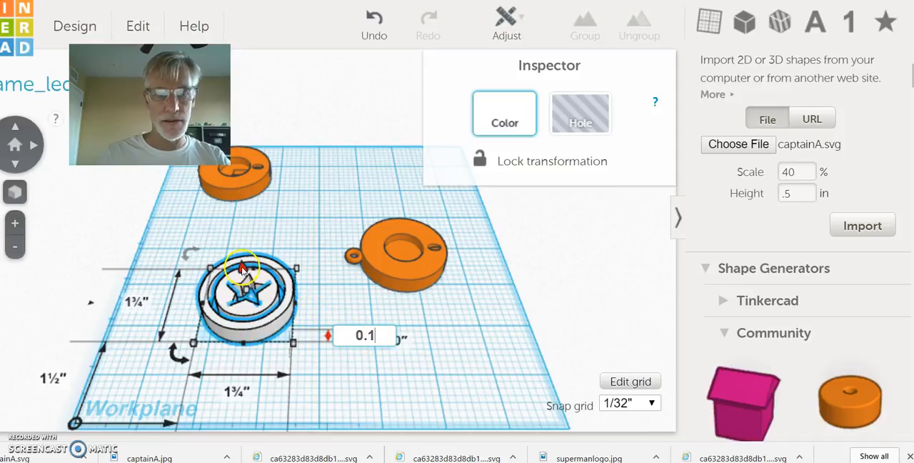
key(Return)
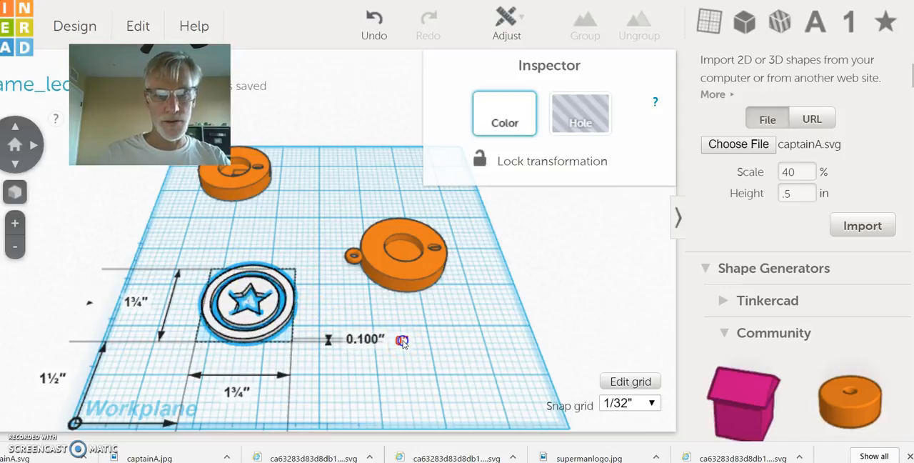
Step: Sink the shield below the workplane by setting its elevation to -0.1 in, and deselect it
click(402, 341)
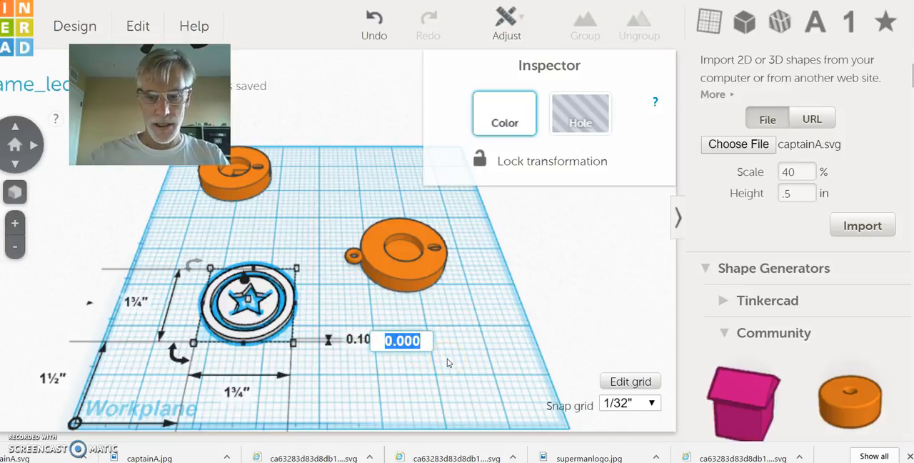
text(-)
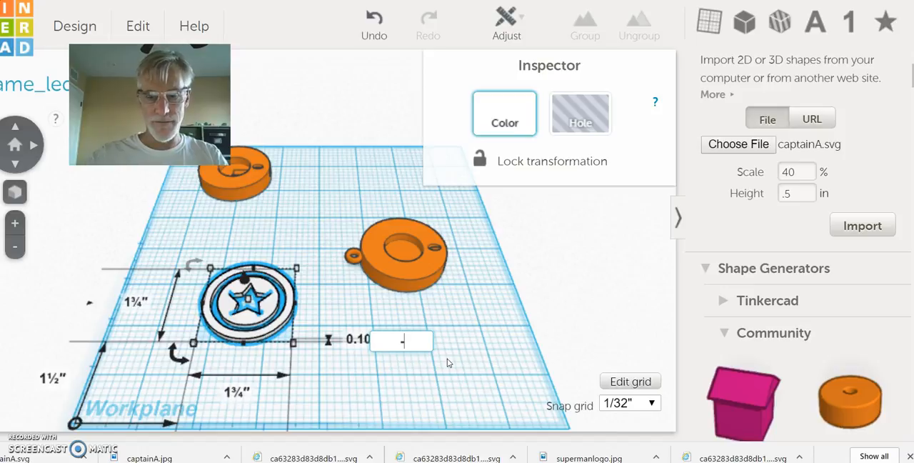
text(0.1)
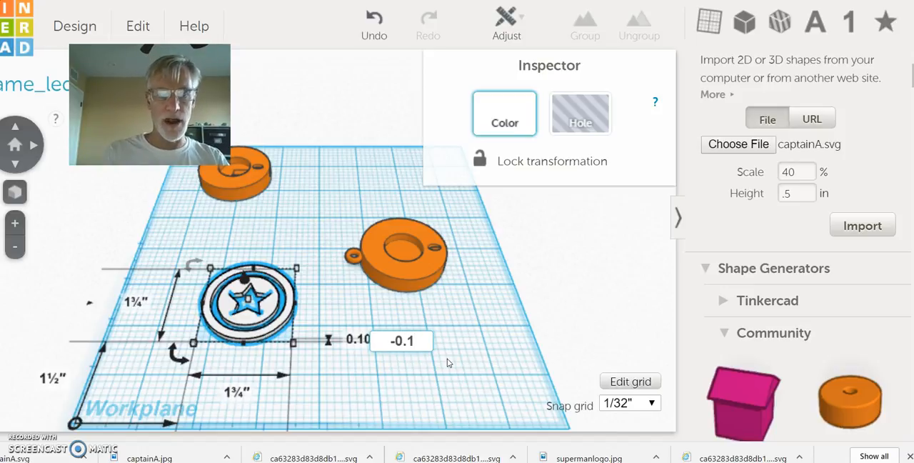
click(326, 303)
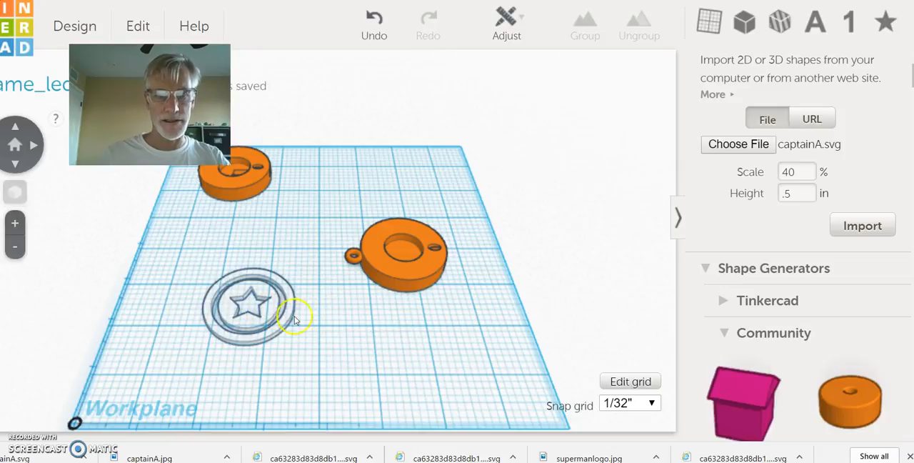
Step: Set the sunken shield's height to 0.11 in and deselect it
click(266, 307)
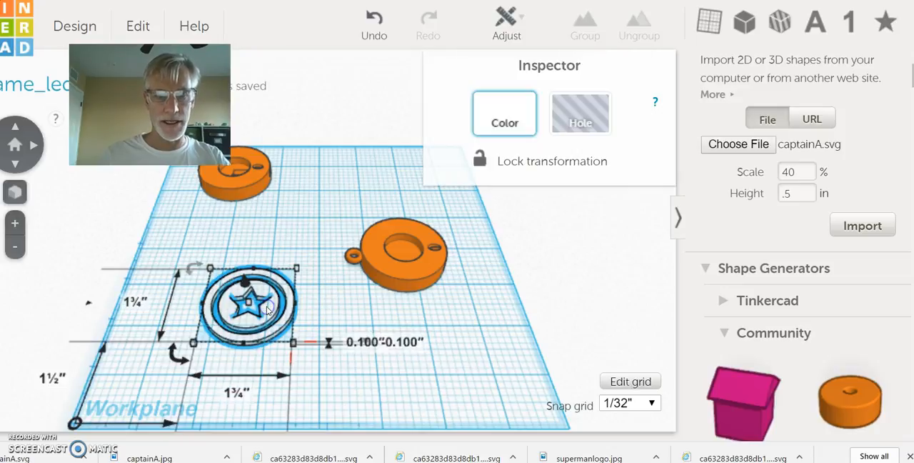
click(361, 344)
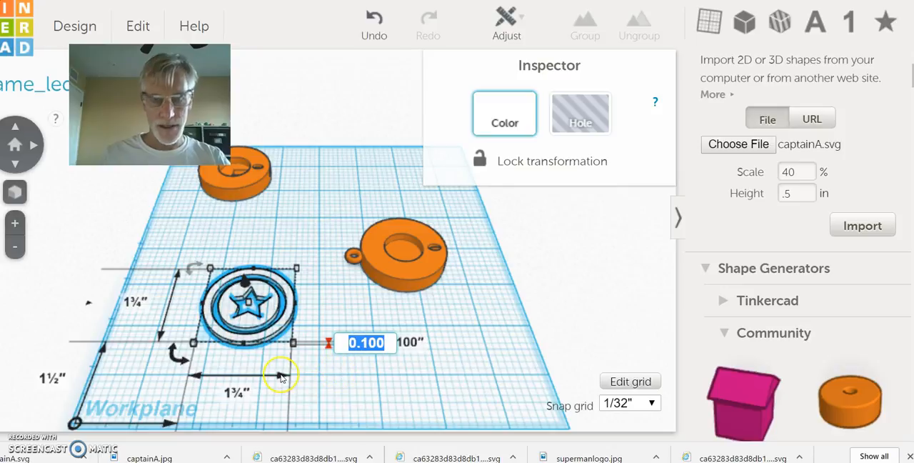
text(0.1)
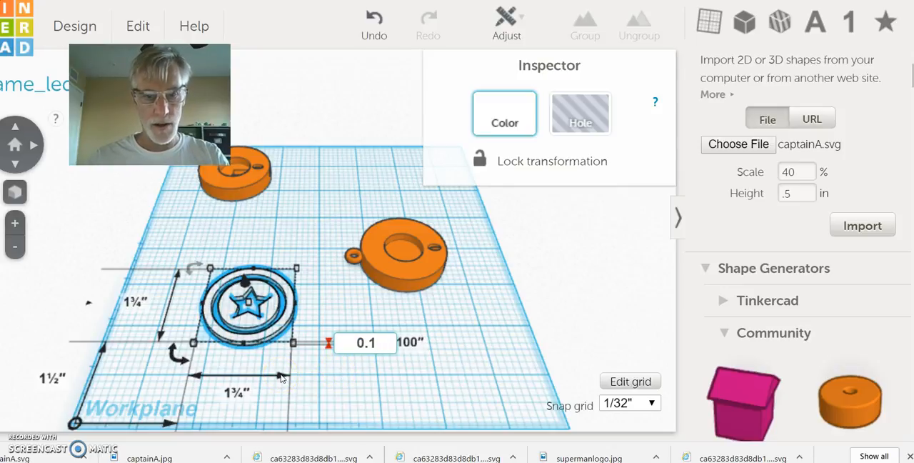
text(1)
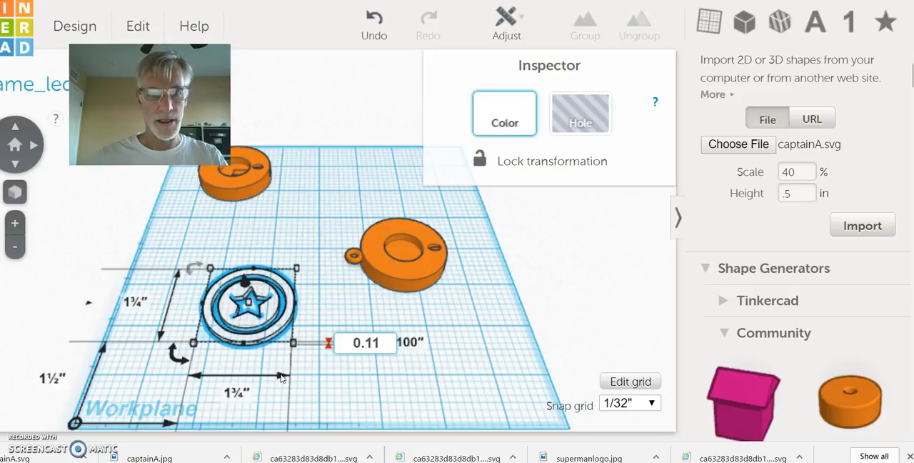
click(302, 305)
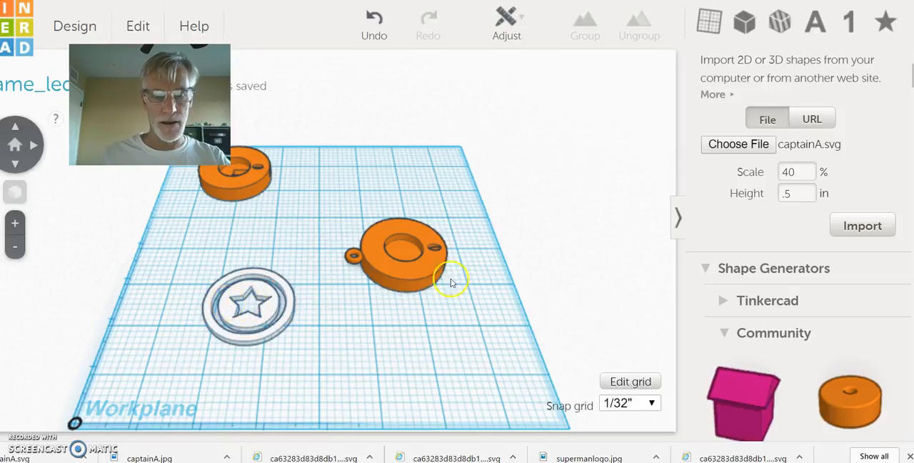
Step: Move the orange keychain with the outer ring beside the shield, rotate it 90 degrees flat on the workplane, and place it over the shield
drag(393, 265, 356, 313)
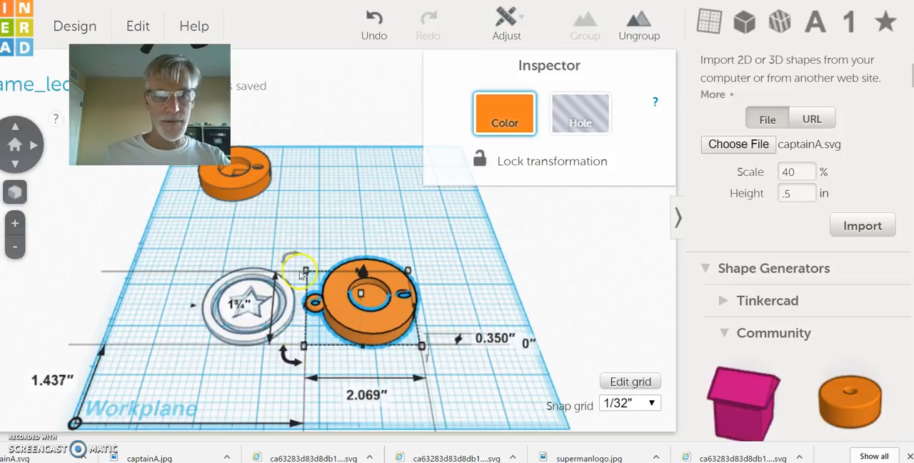
mouse_move(285, 257)
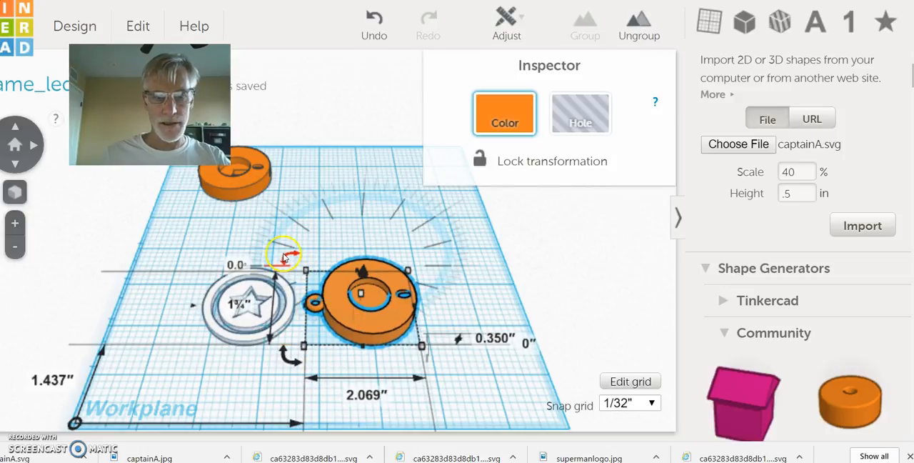
mouse_move(283, 357)
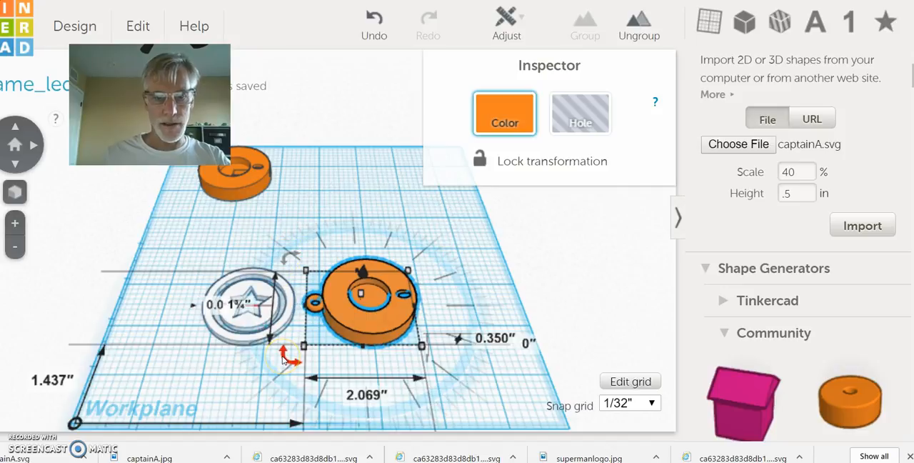
drag(283, 359, 307, 251)
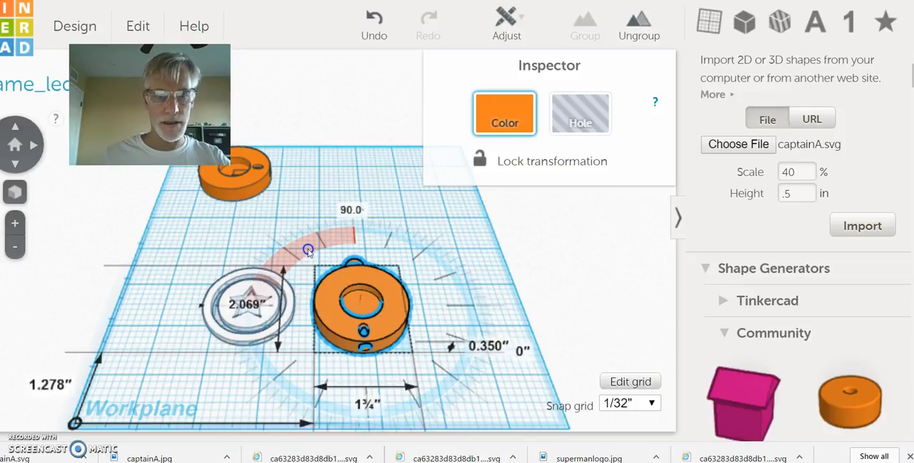
drag(308, 250, 308, 250)
drag(335, 282, 224, 274)
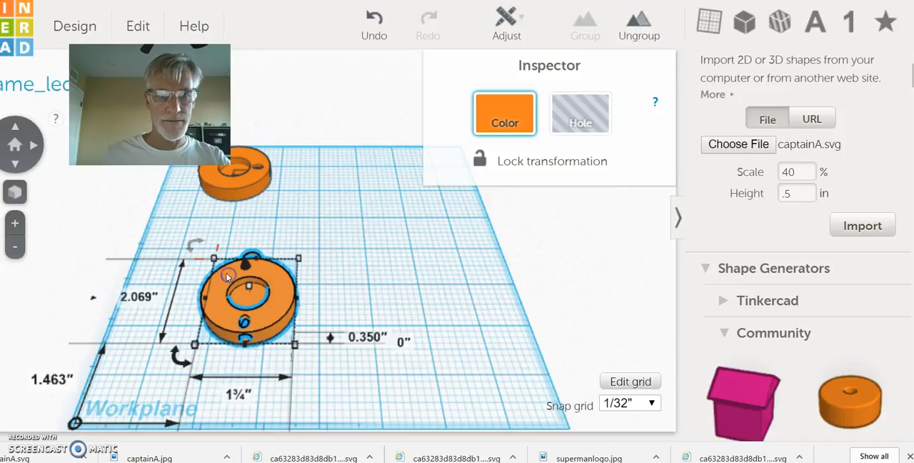
Step: Select the keychain and shield together and align their centers along both the width and the length
drag(216, 239, 316, 359)
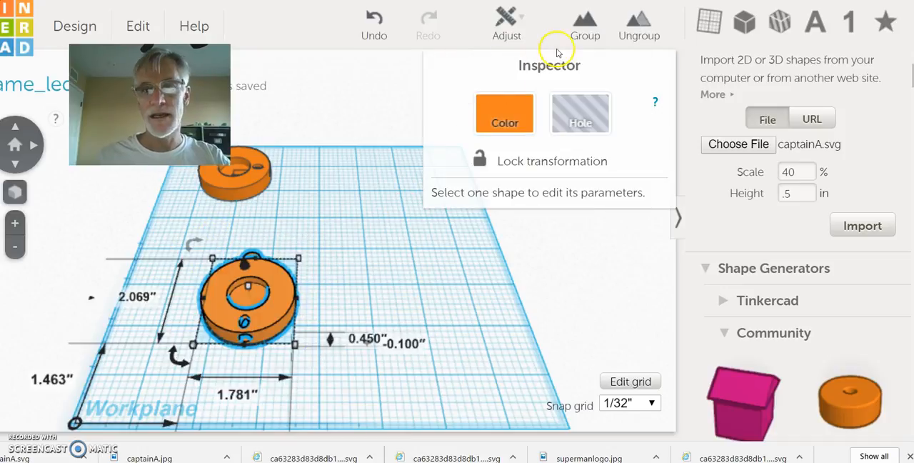
click(583, 27)
click(502, 20)
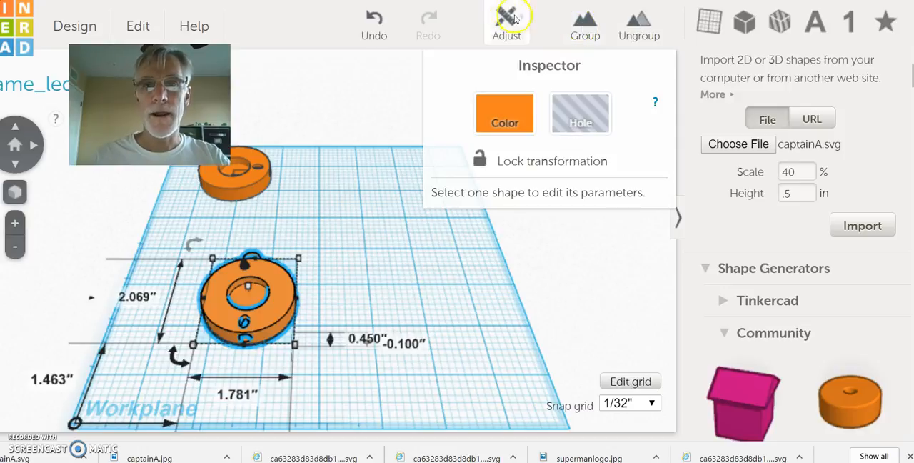
click(509, 57)
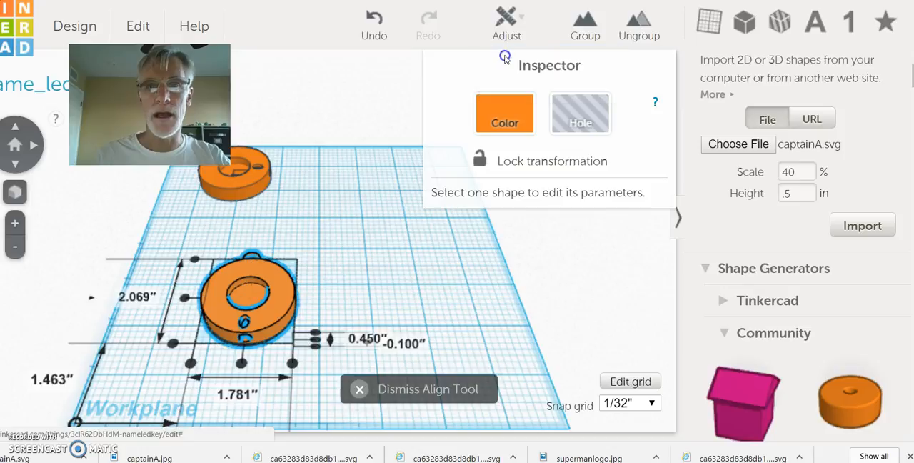
click(242, 365)
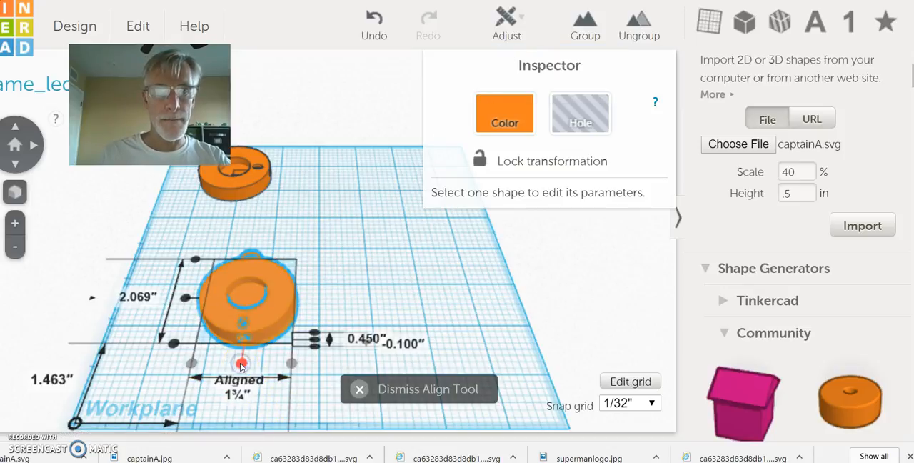
click(185, 299)
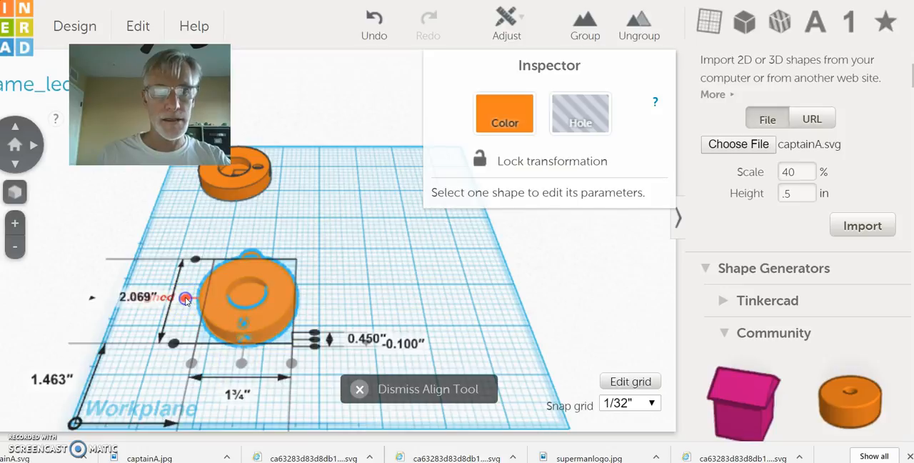
click(358, 255)
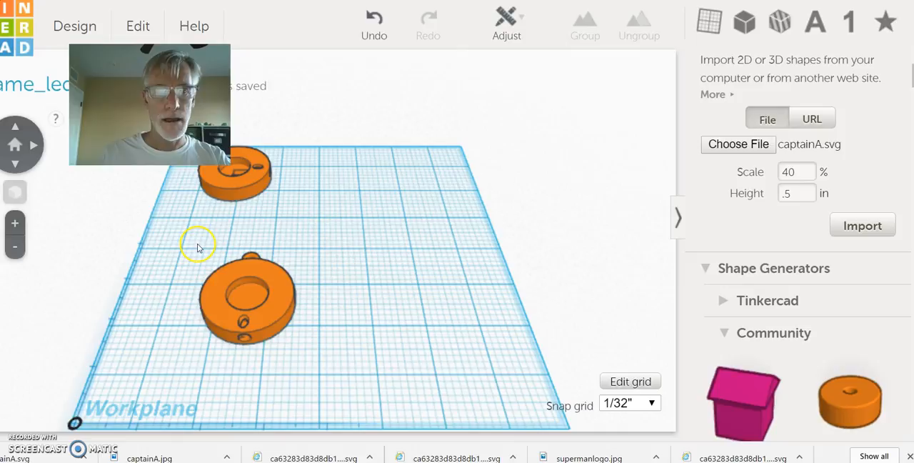
Step: Select the aligned keychain and shield and group them into one object
drag(216, 269, 324, 371)
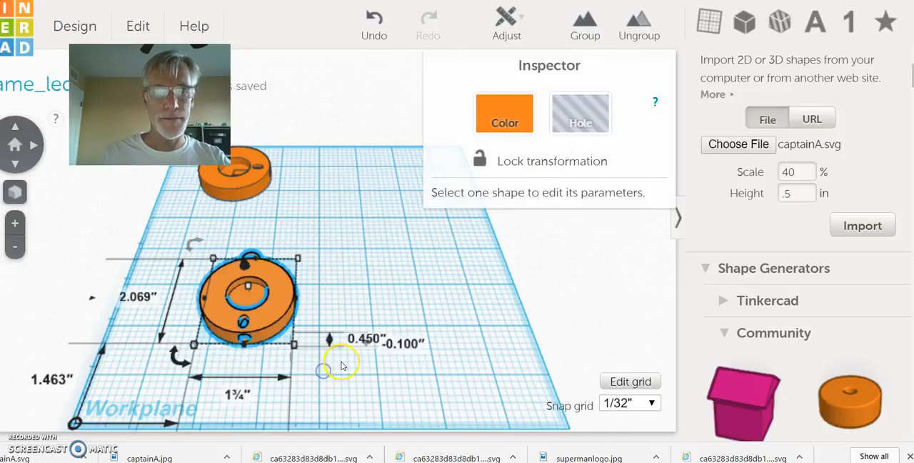
click(584, 29)
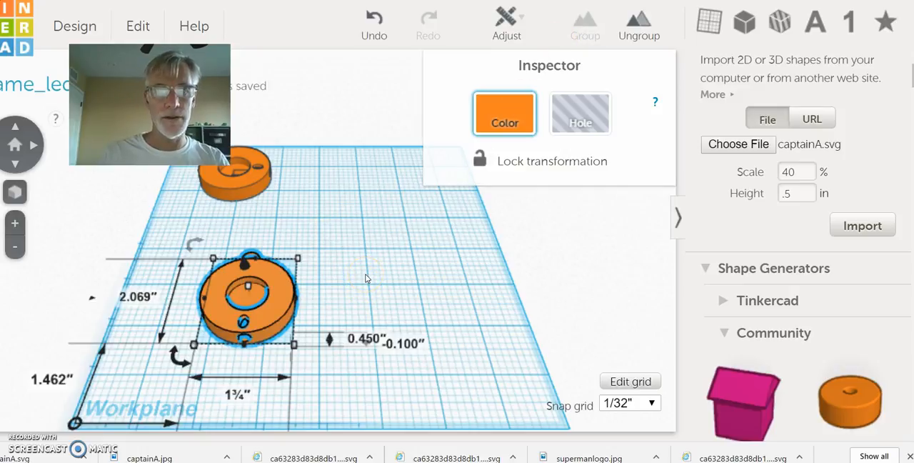
click(359, 277)
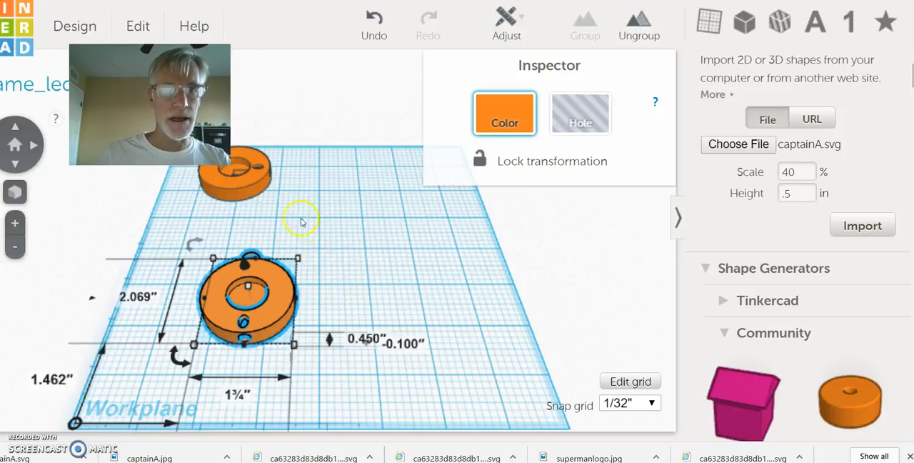
Step: Raise the grouped keychain onto the workplane by setting its elevation to 0, and deselect it
click(401, 346)
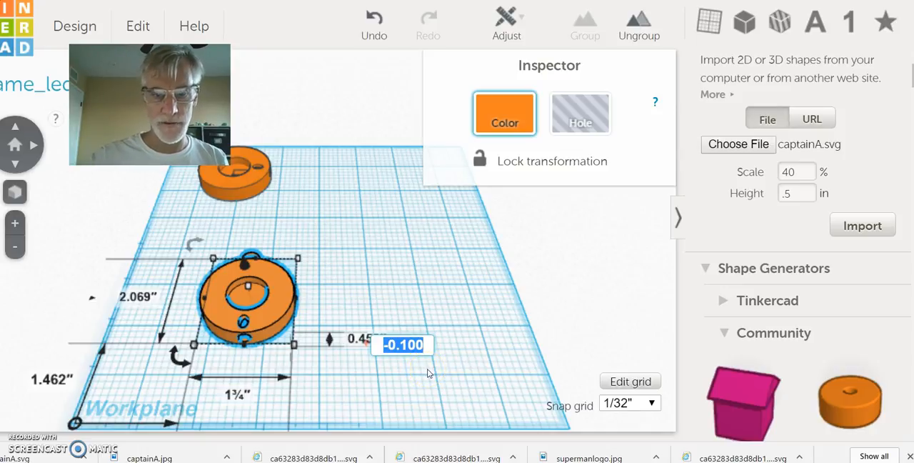
text(0)
click(401, 380)
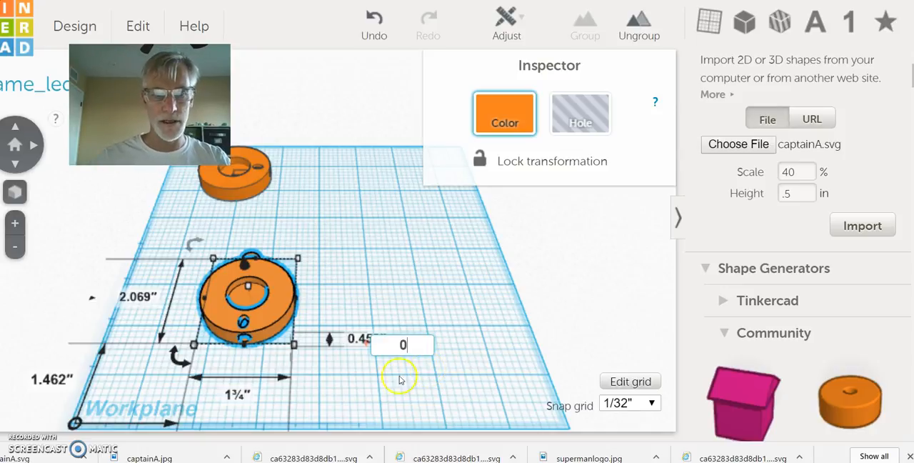
click(317, 381)
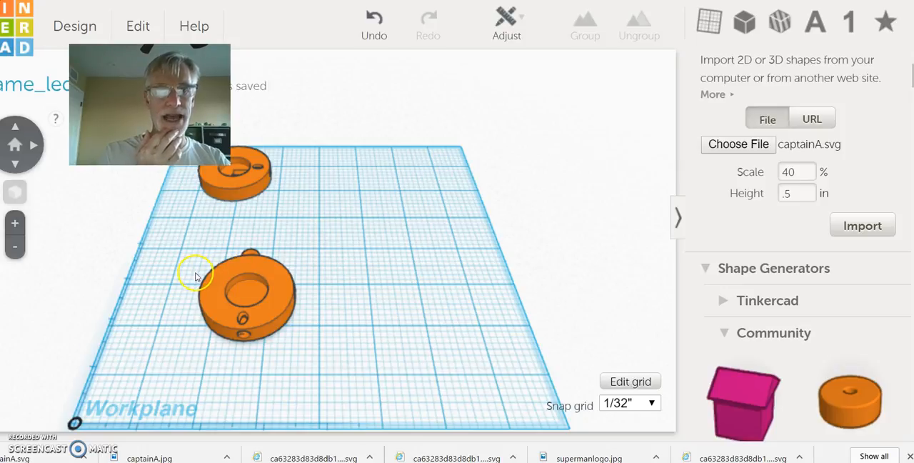
Step: Flip the grouped keychain over by 180 degrees so that the shield faces up
click(213, 290)
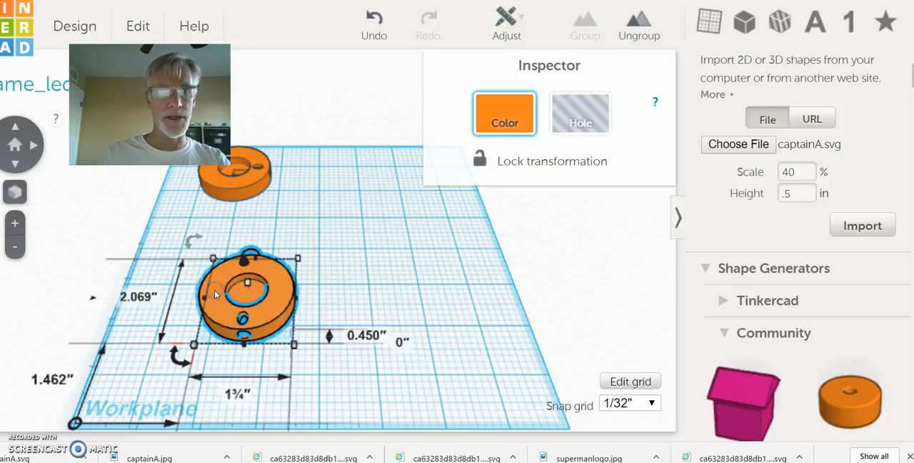
mouse_move(187, 241)
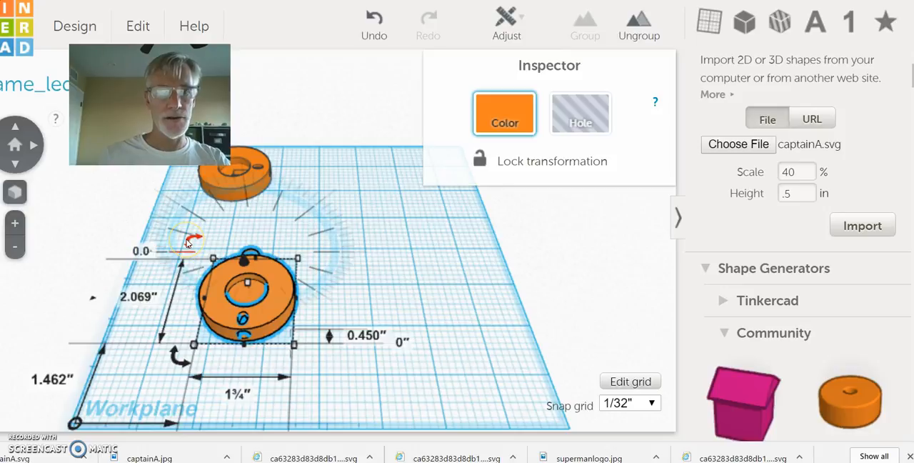
drag(188, 243, 427, 287)
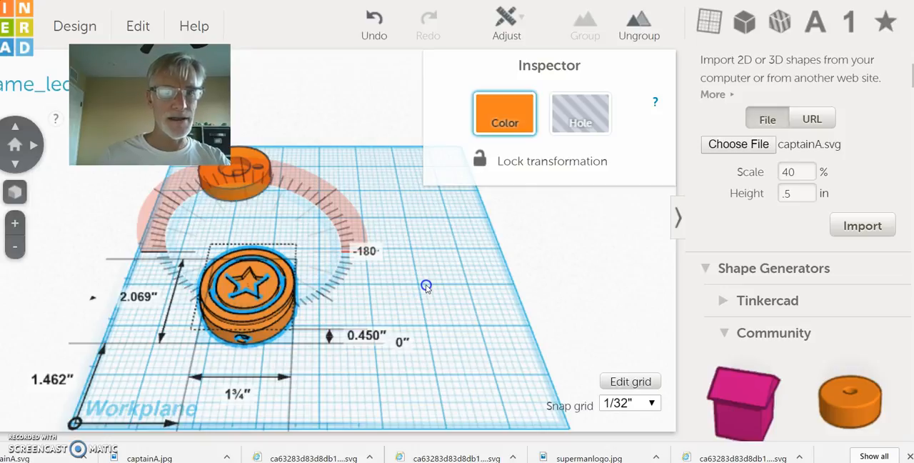
drag(426, 286, 428, 286)
right_drag(445, 285, 127, 287)
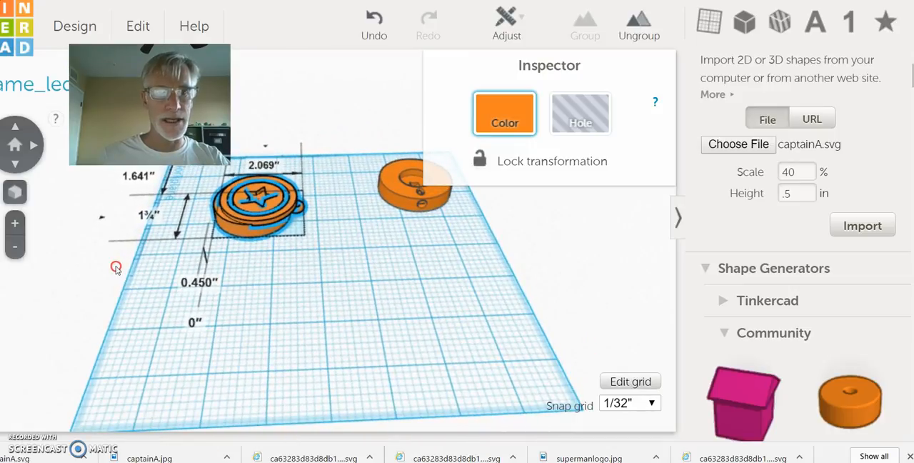
click(235, 184)
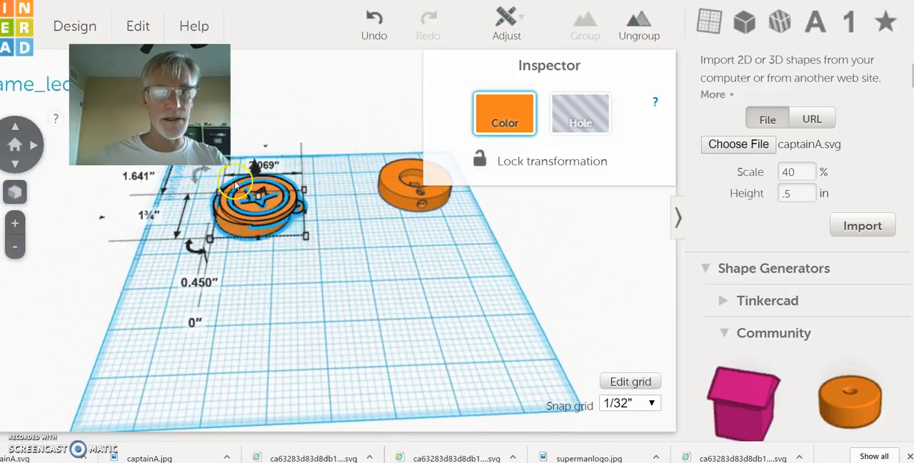
Step: Ungroup the flipped keychain down to its separate parts and move the small key ring loop off the body
click(336, 258)
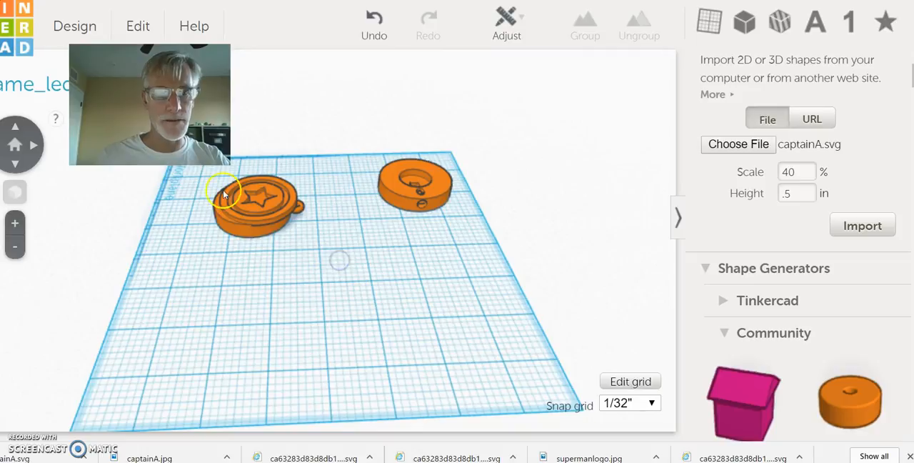
drag(216, 186, 327, 242)
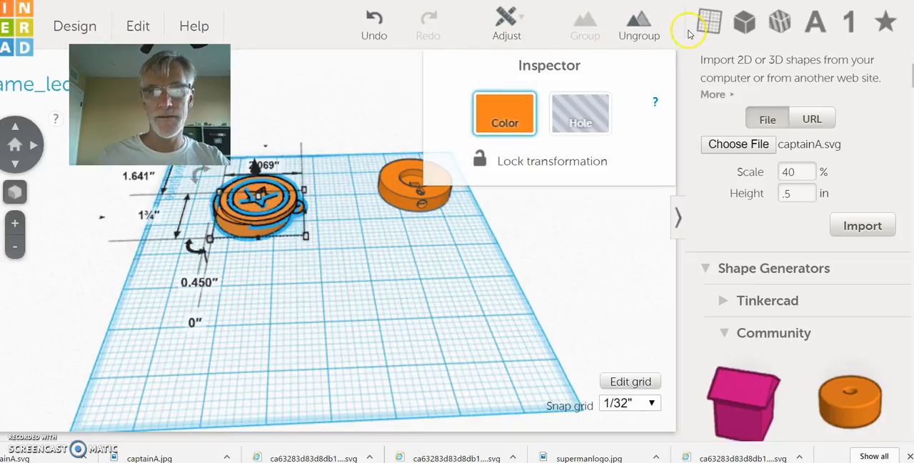
click(640, 22)
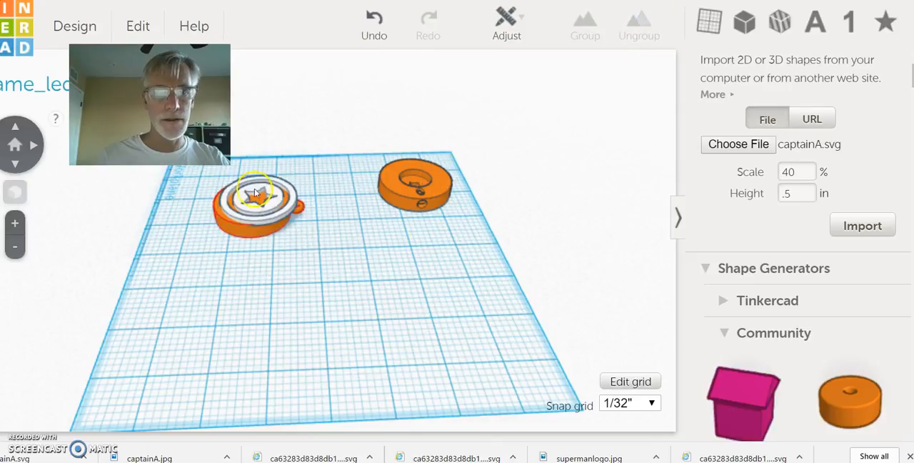
drag(215, 180, 331, 229)
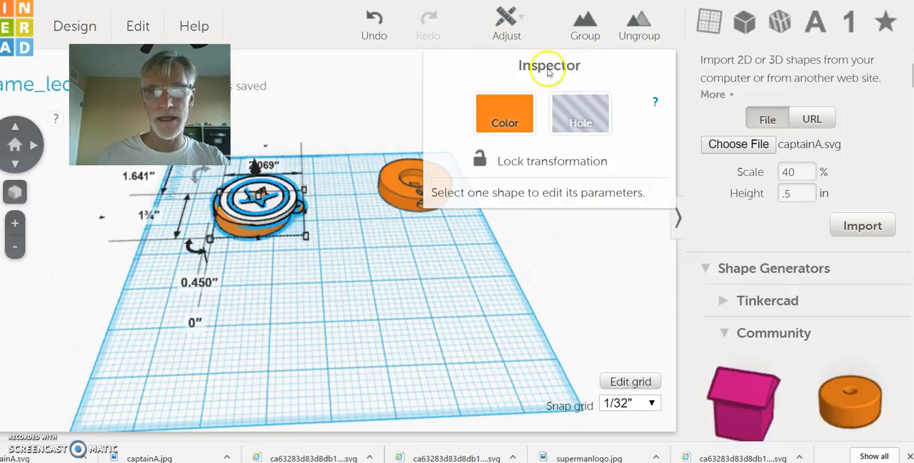
click(642, 31)
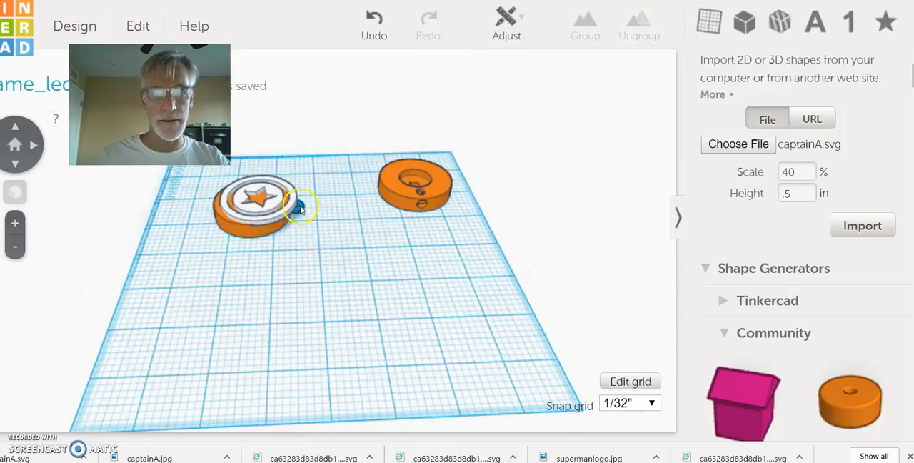
drag(299, 208, 322, 206)
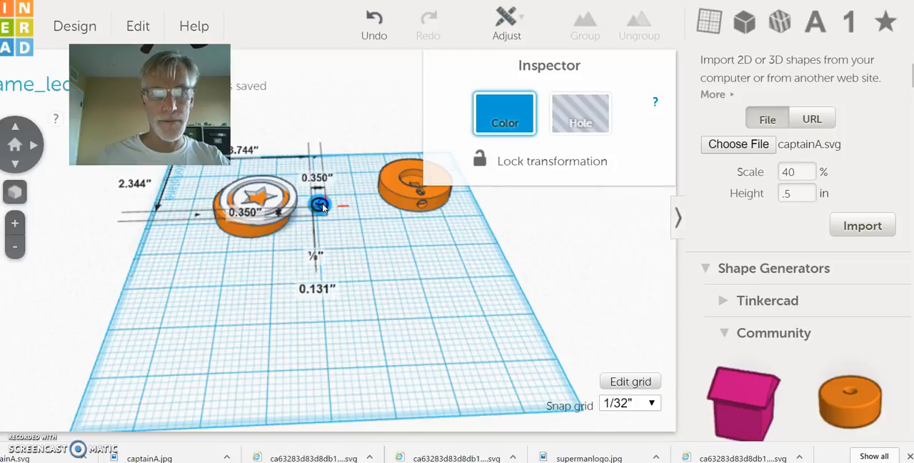
Step: Select the shield and the round keychain body and align their centers along both the width and the length
click(216, 187)
drag(209, 182, 289, 232)
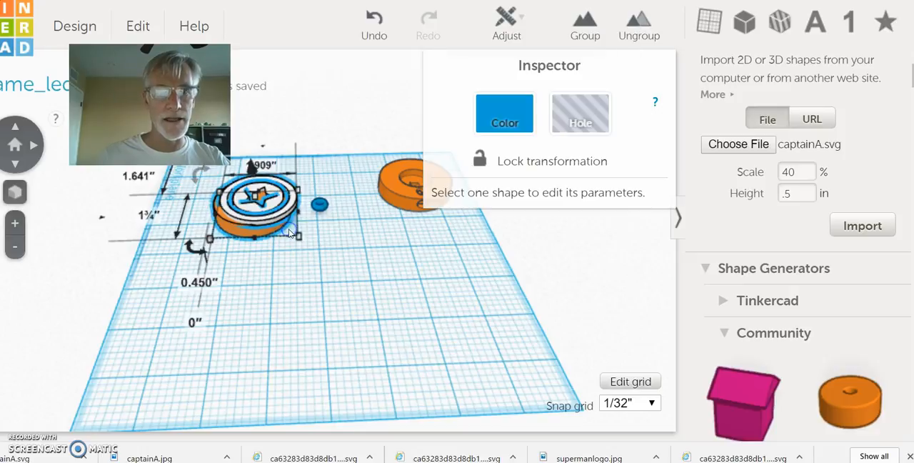
click(505, 19)
click(498, 58)
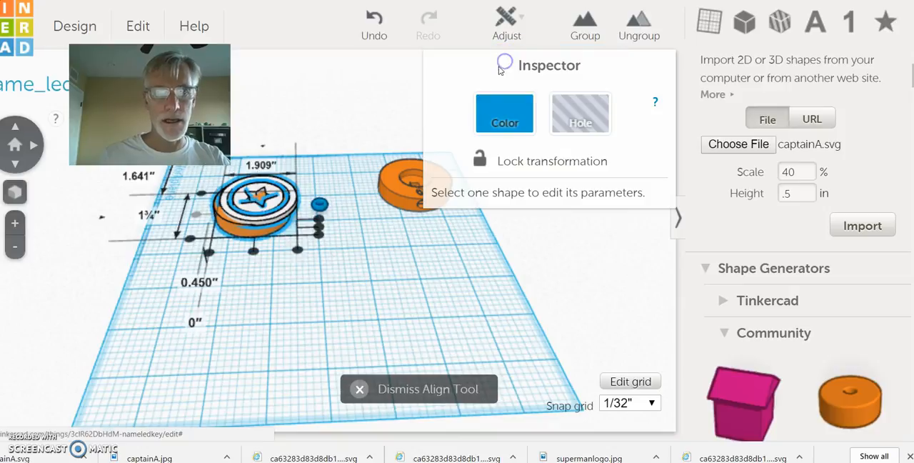
click(254, 254)
click(199, 215)
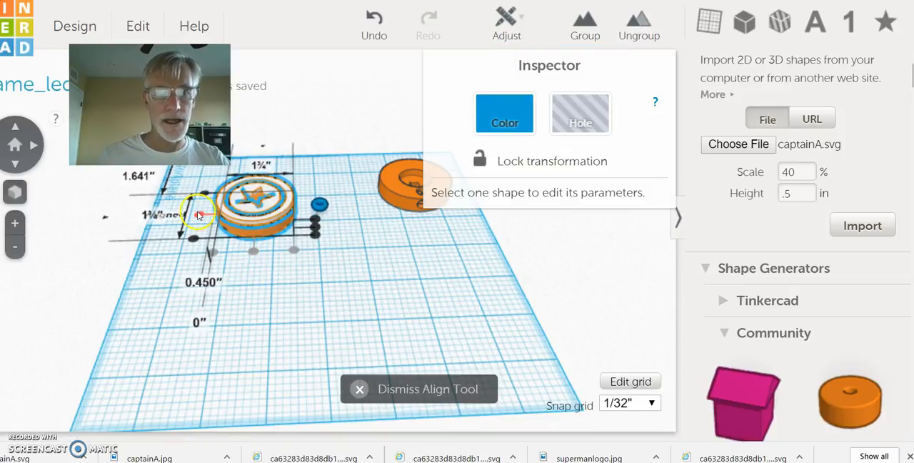
click(364, 285)
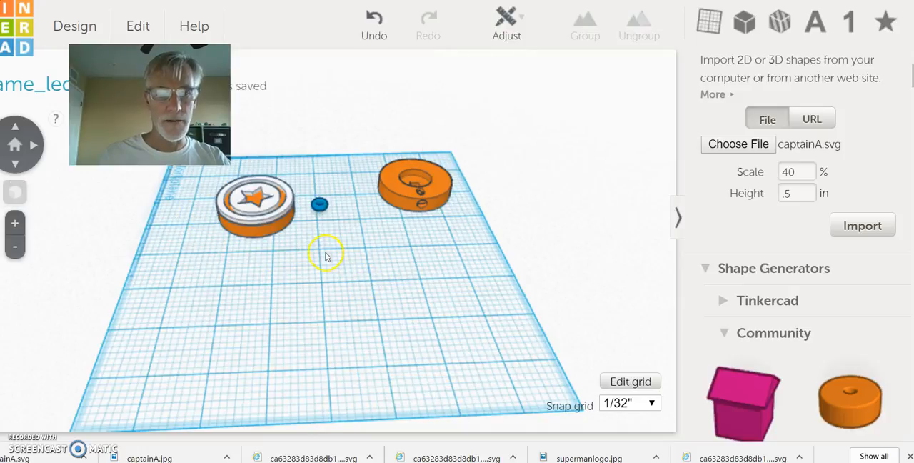
Step: Select the centered shield and round body without the key ring loop, group them into one disc, and deselect it
mouse_move(353, 278)
right_down()
mouse_move(349, 196)
mouse_move(333, 146)
mouse_move(363, 256)
right_up()
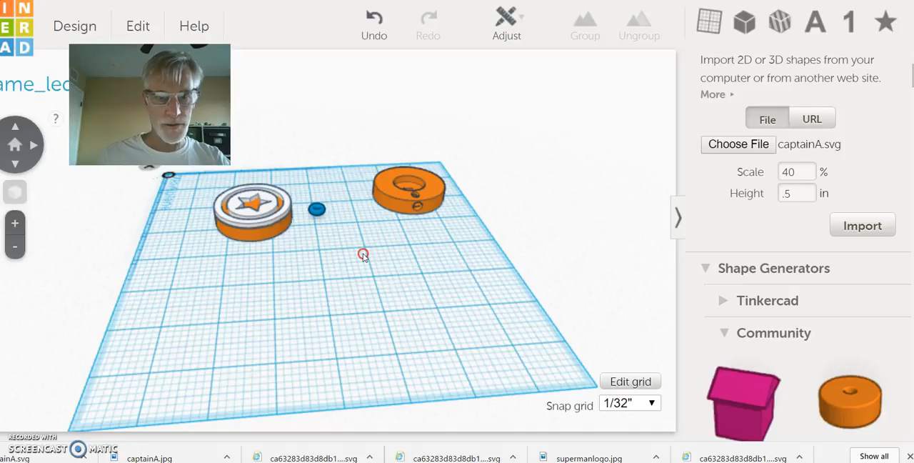
click(219, 205)
drag(220, 195, 273, 239)
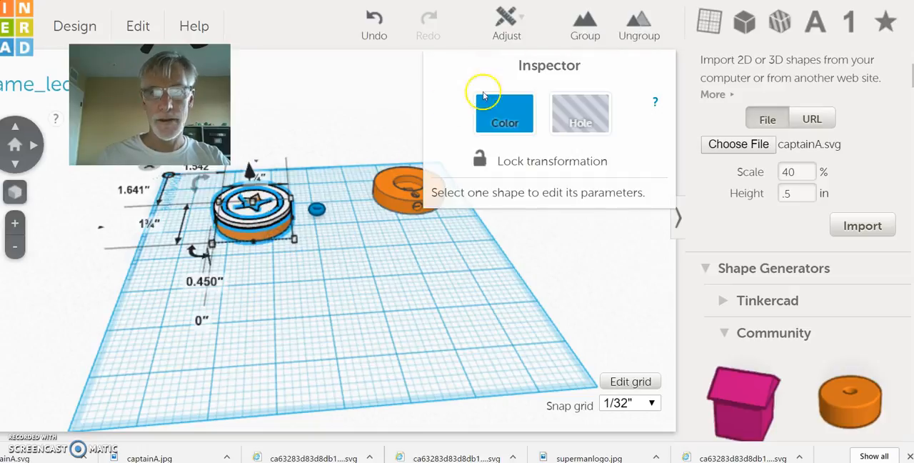
click(585, 25)
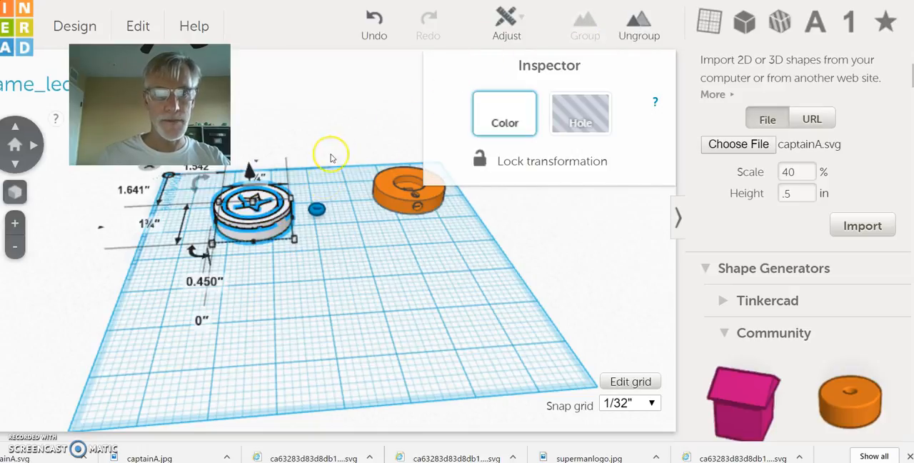
click(325, 270)
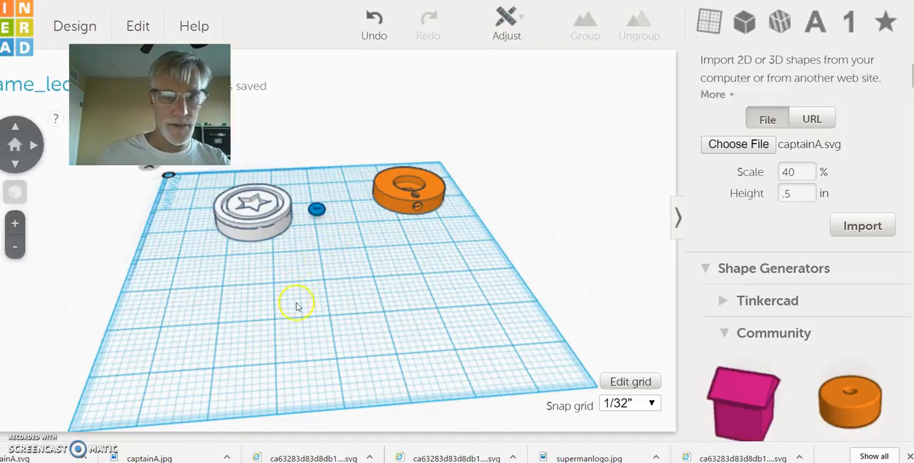
Step: Nudge the key ring loop against the disc's rim so they overlap slightly, 3.244 in and 2.313 in from the workplane corner
mouse_move(203, 338)
right_down()
mouse_move(259, 367)
mouse_move(364, 390)
mouse_move(505, 386)
mouse_move(515, 444)
mouse_move(551, 407)
mouse_move(585, 405)
right_up()
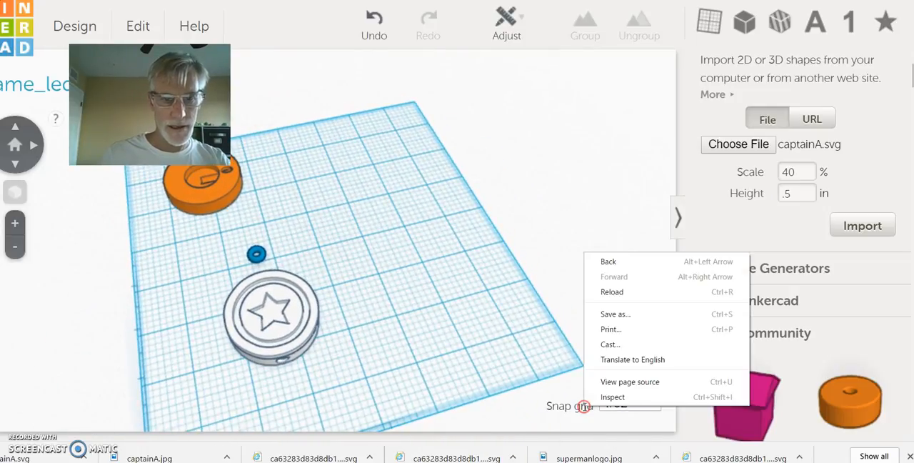
click(258, 259)
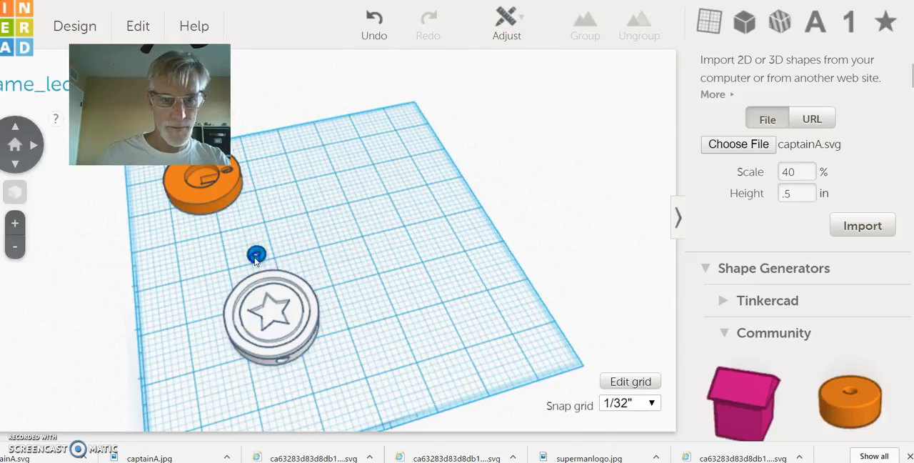
click(257, 255)
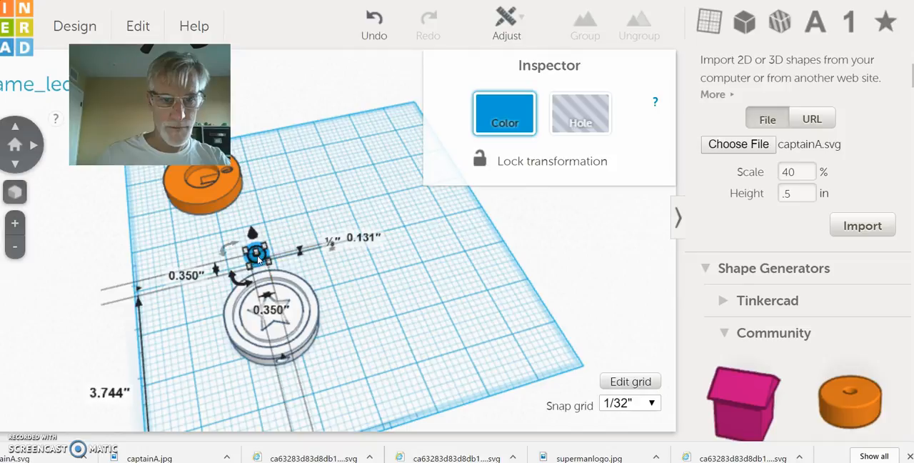
click(258, 258)
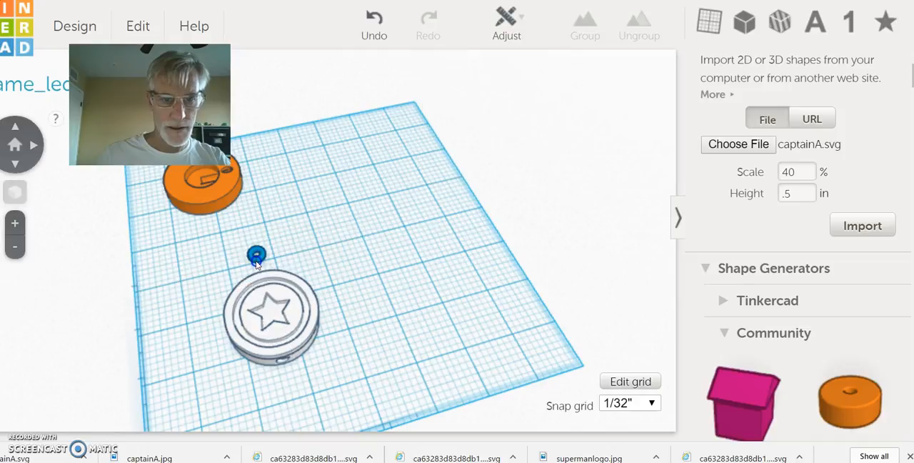
click(255, 264)
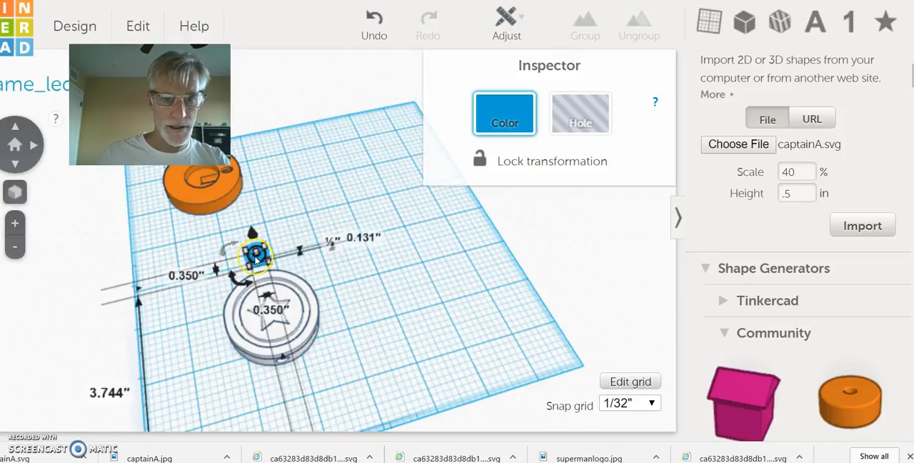
key(Down)
key(Down)
key(Down)
key(Down)
key(Down)
key(Down)
key(Down)
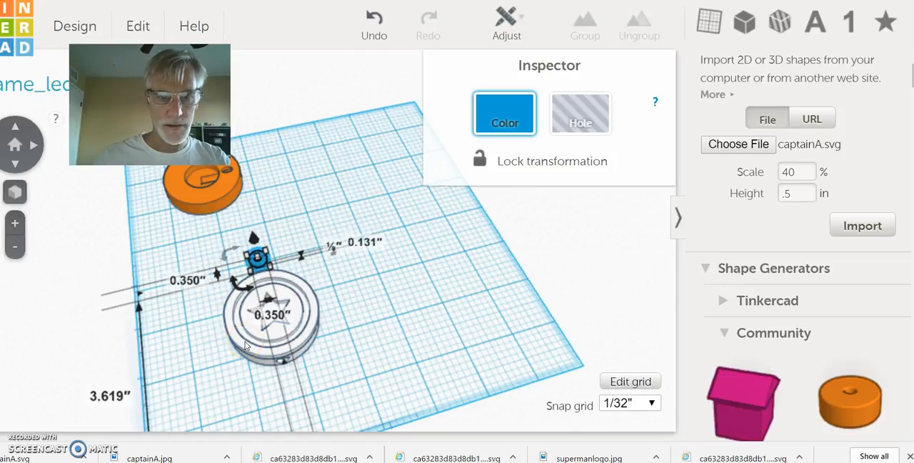
right_drag(225, 378, 484, 335)
key(Down)
key(Down)
key(Up)
key(Right)
key(Right)
key(Right)
key(Right)
key(Right)
key(Right)
key(Right)
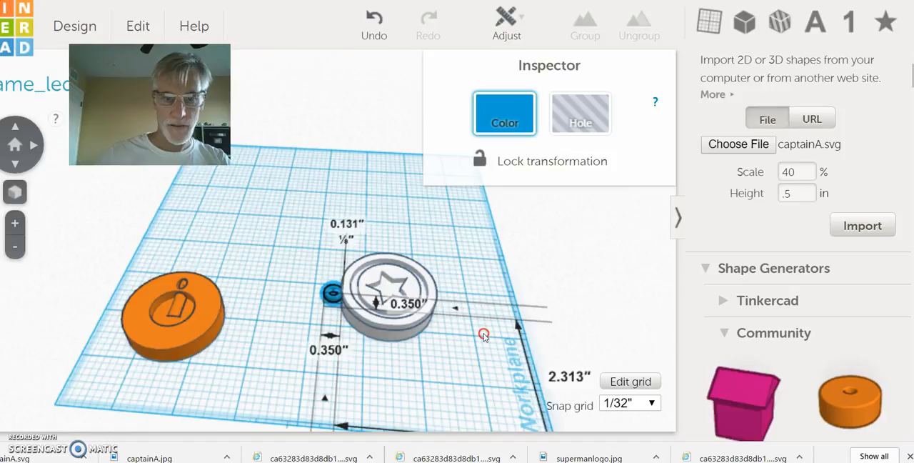
key(Right)
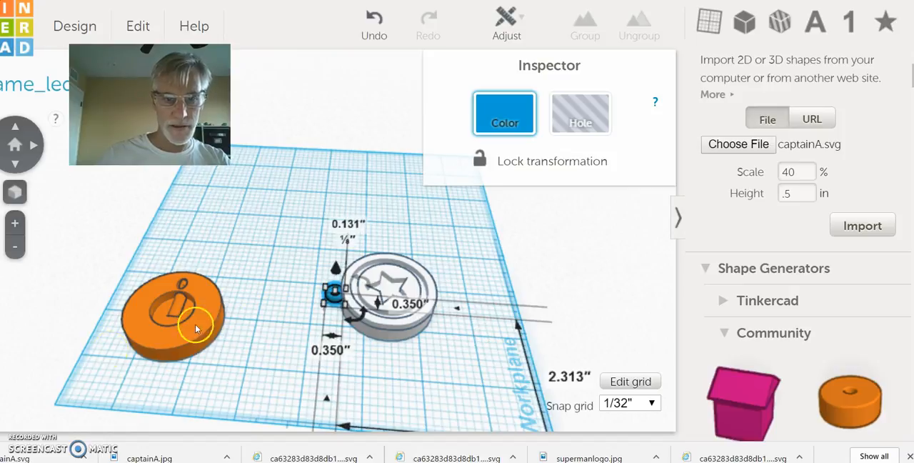
Step: Select the key ring loop and the disc and align them vertically at their top faces
right_drag(278, 345, 305, 250)
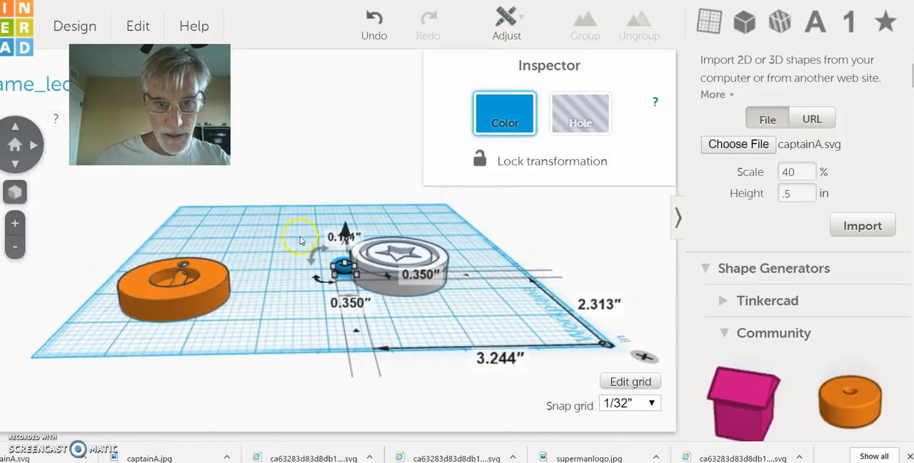
click(282, 217)
drag(320, 239, 464, 300)
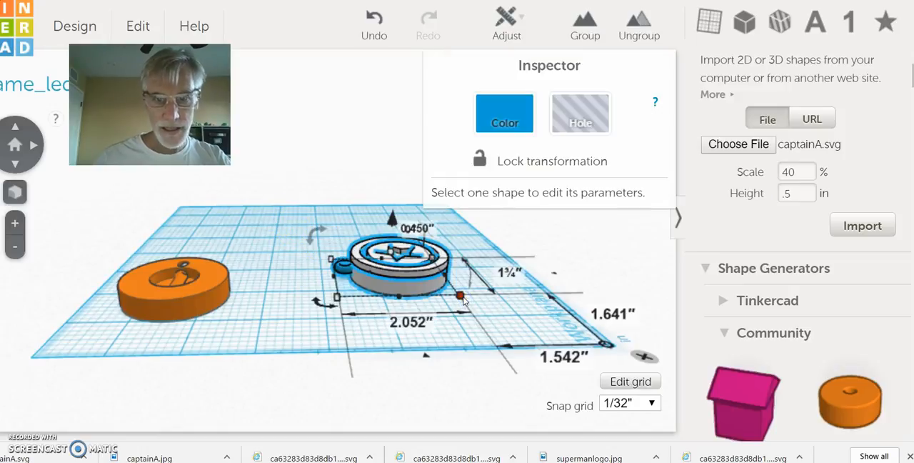
click(507, 15)
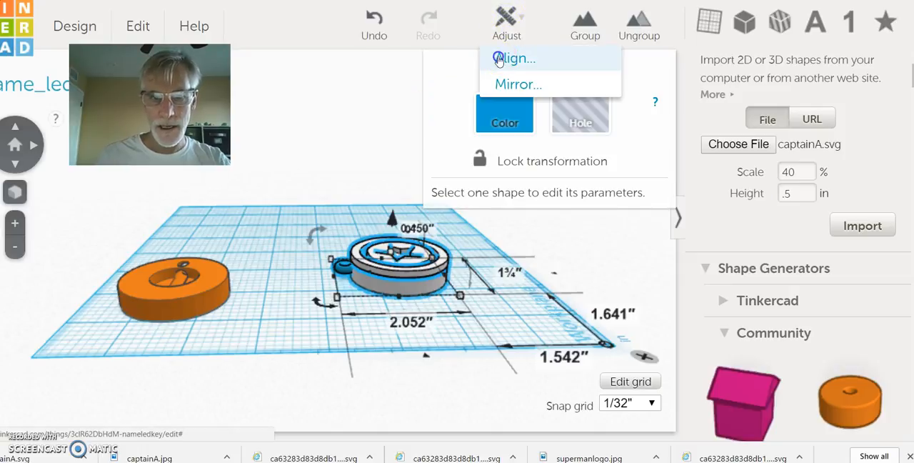
click(497, 61)
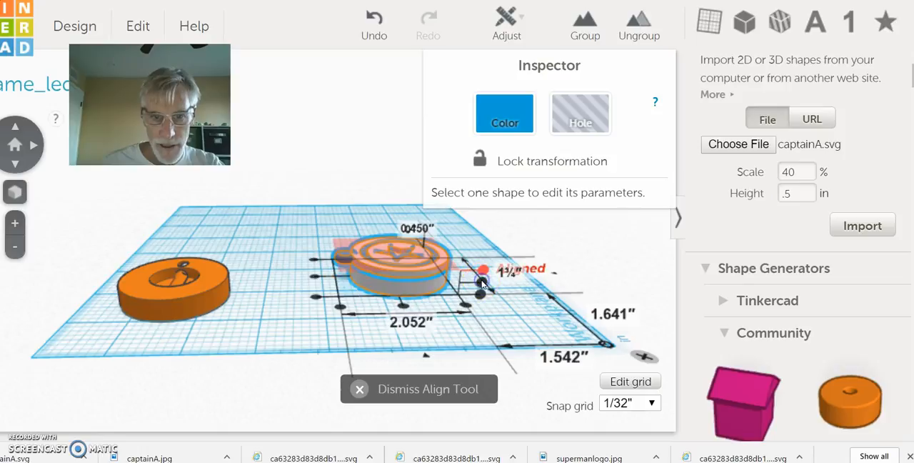
click(482, 282)
click(486, 234)
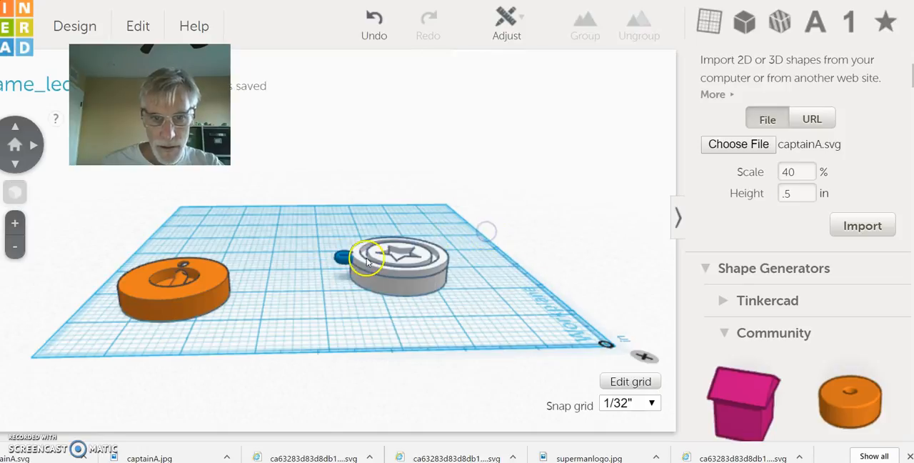
Step: Select the key ring loop and the disc, align them vertically at mid-height, and deselect them
drag(320, 237, 456, 300)
click(507, 23)
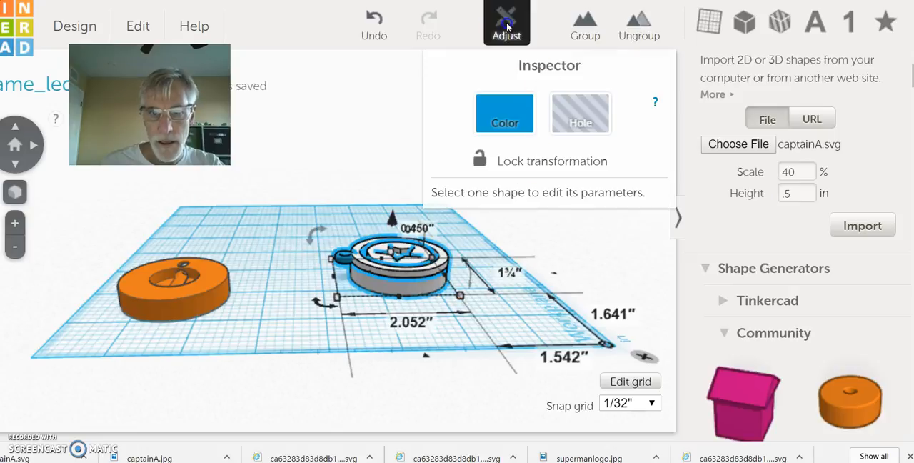
click(503, 61)
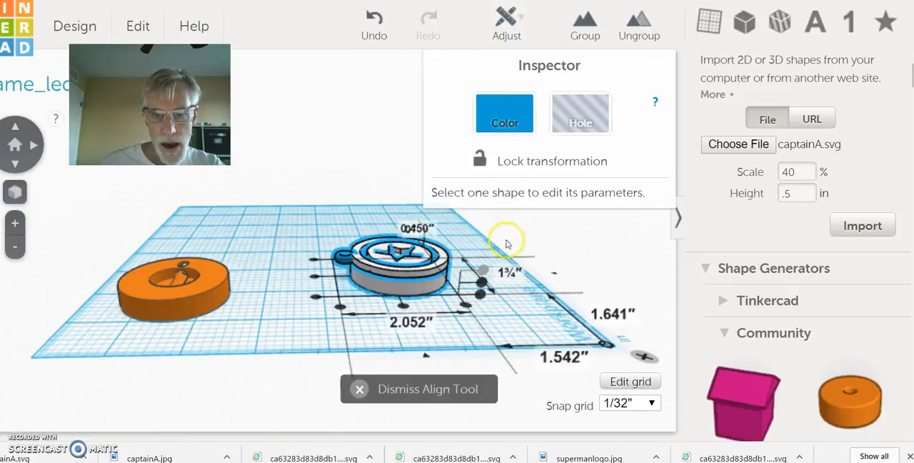
click(476, 284)
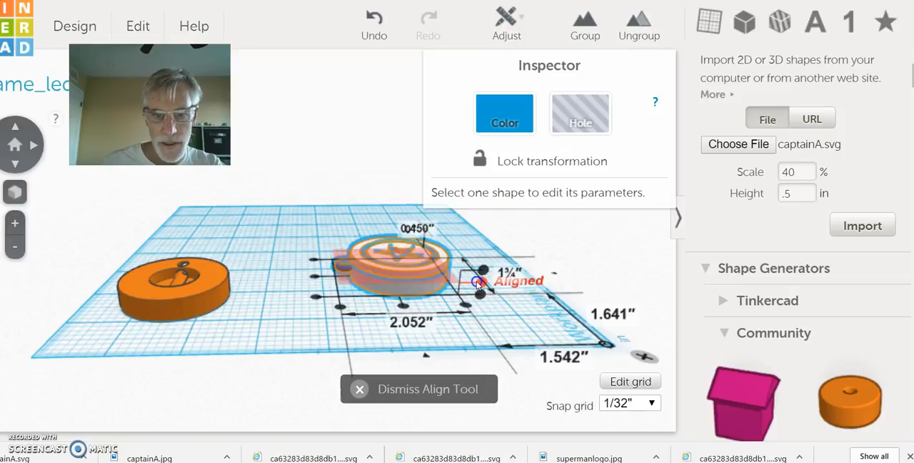
click(309, 241)
click(272, 230)
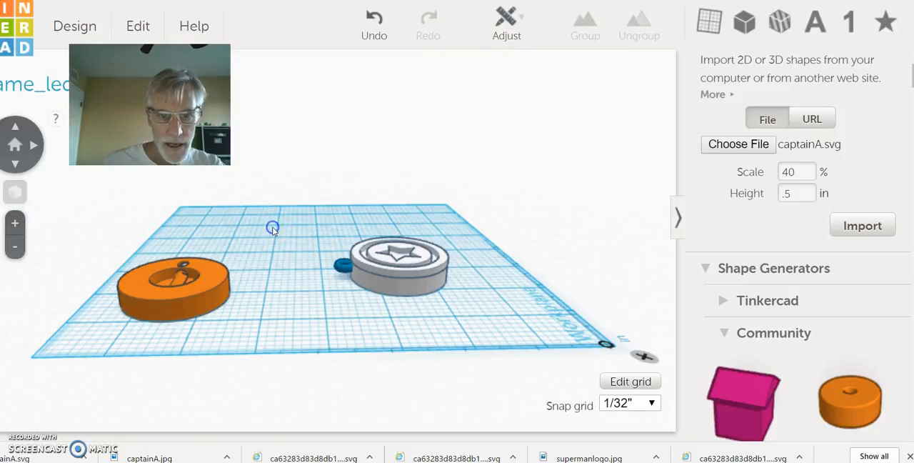
Step: Select the key ring loop and the shield disc, group them into one keychain, and deselect it
click(298, 344)
right_drag(301, 290, 317, 359)
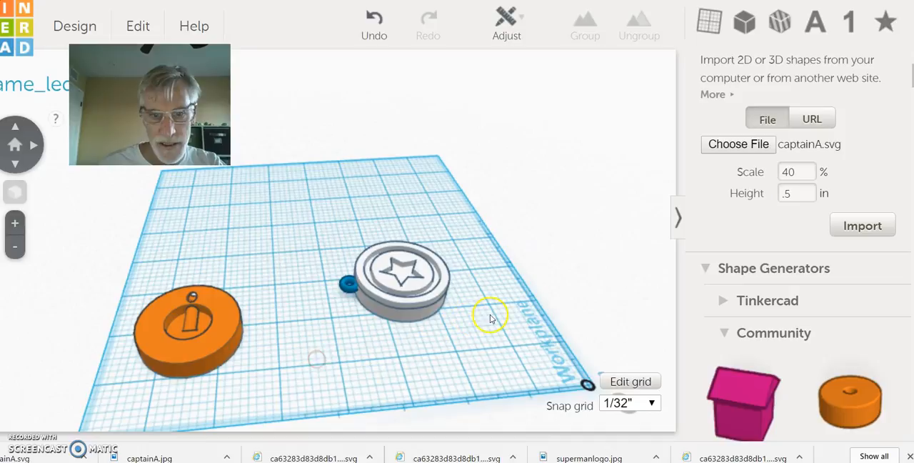
right_drag(475, 317, 422, 404)
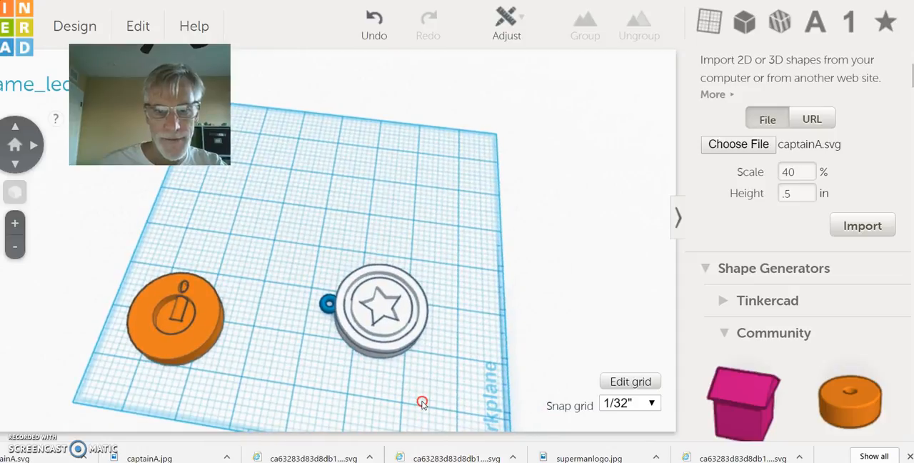
click(312, 278)
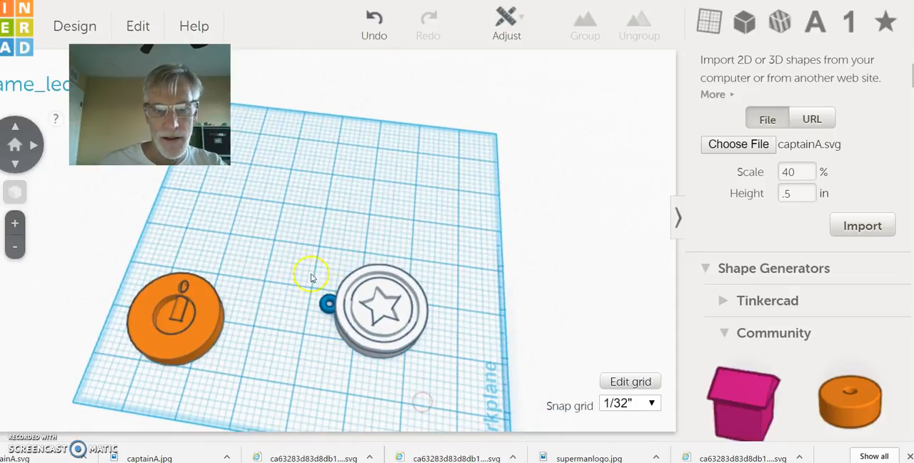
drag(406, 335, 413, 339)
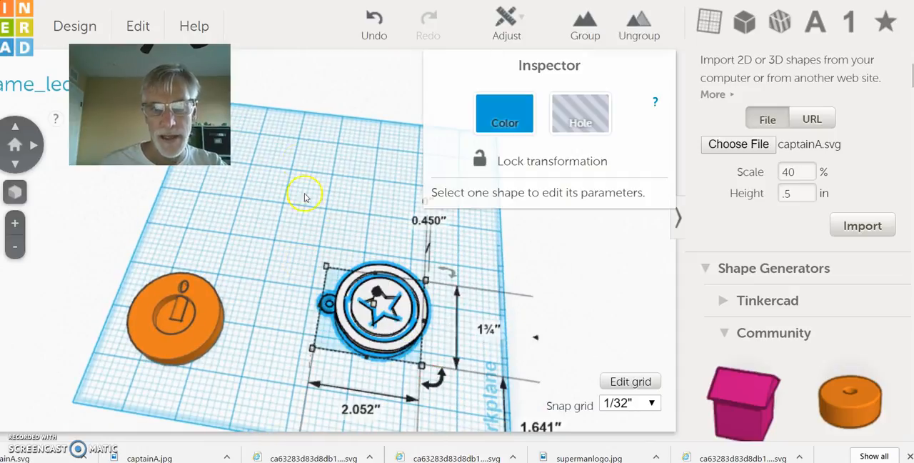
click(585, 27)
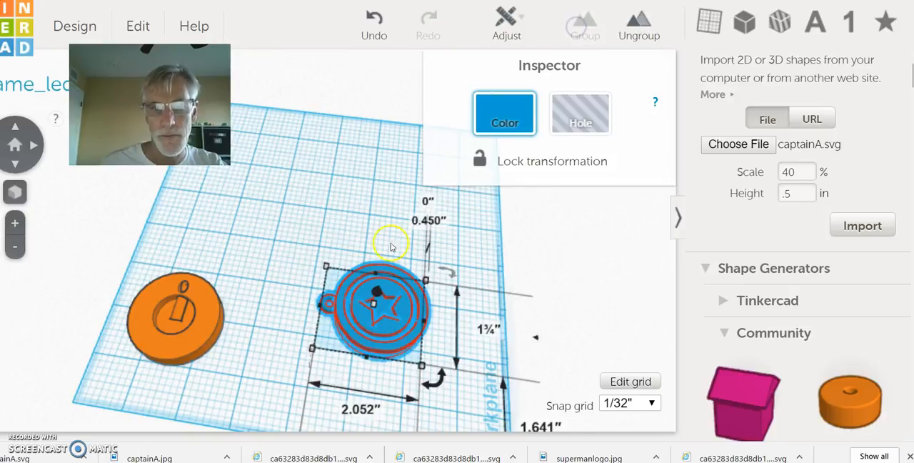
right_drag(276, 218, 4, 152)
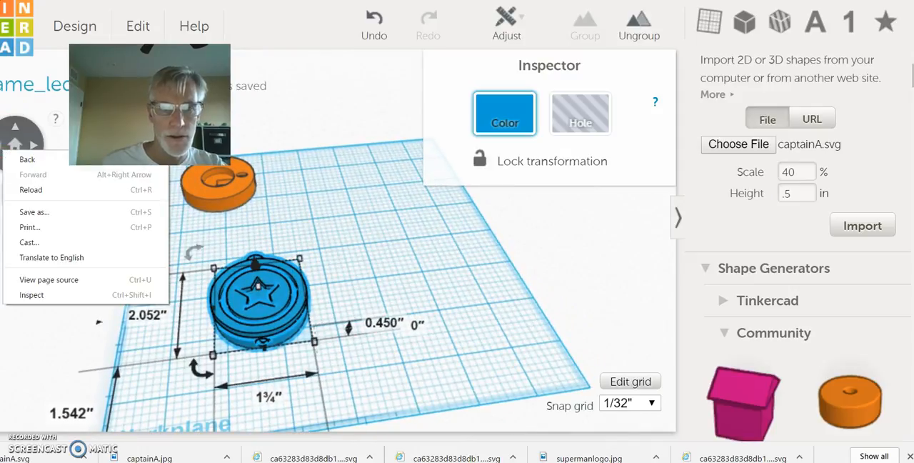
click(413, 262)
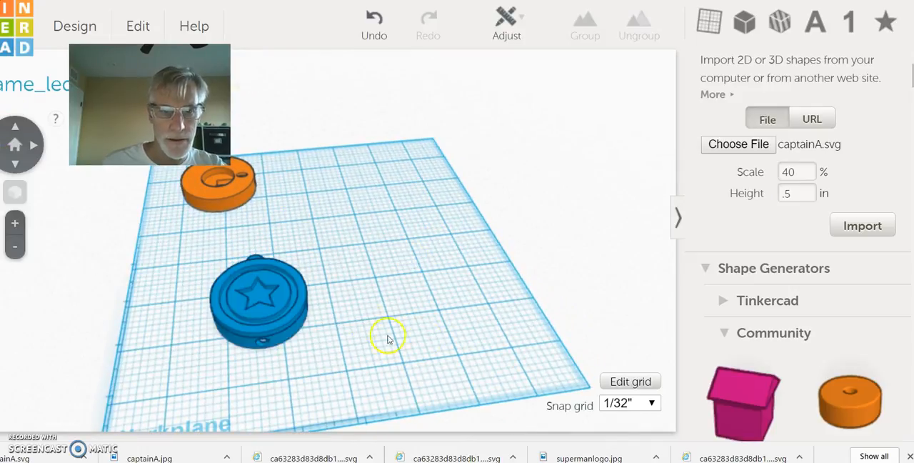